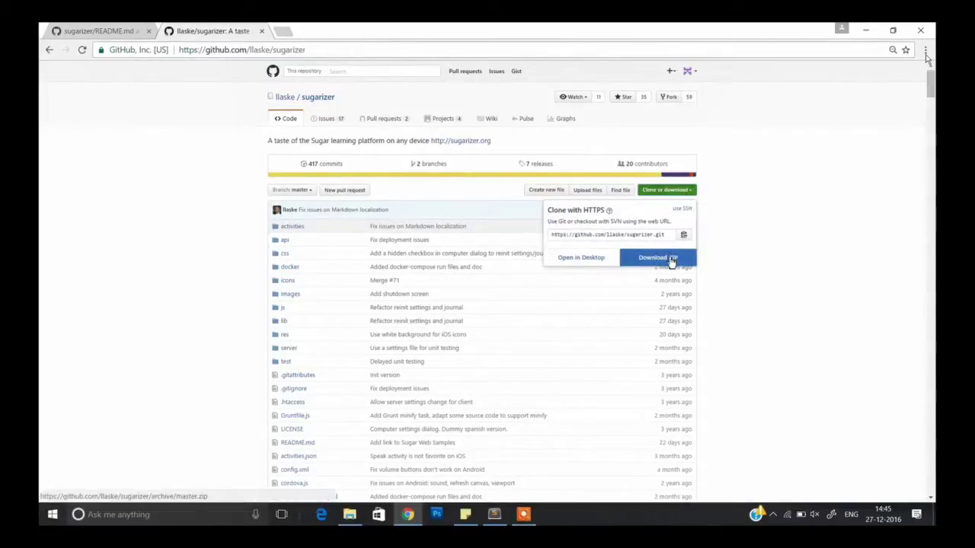
Download the sugarizer repository from GitHub as a ZIP archive
{"action": "left_click", "coordinate": [670, 260]}
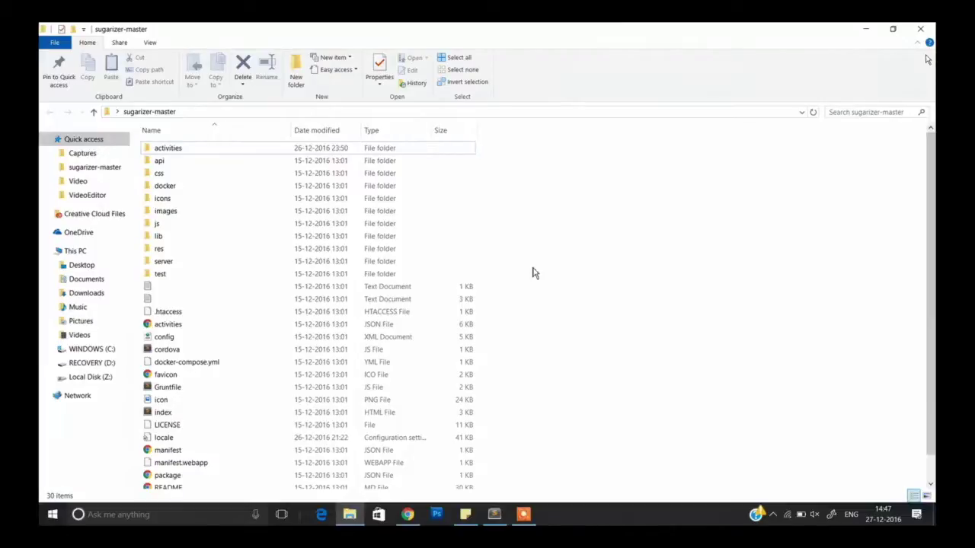
Inside the activities folder, add a new folder named example.activity
{"action": "double_click", "coordinate": [271, 156]}
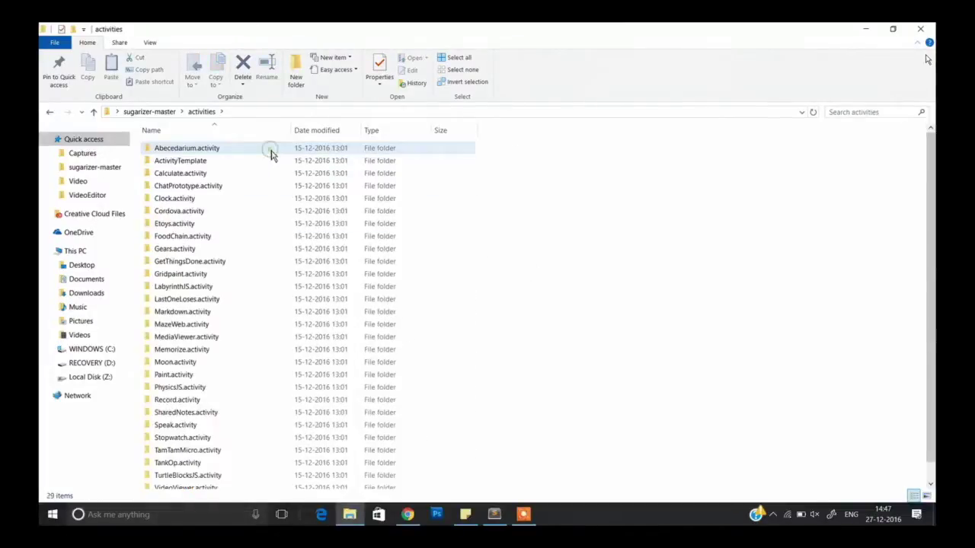
{"action": "right_click", "coordinate": [552, 223]}
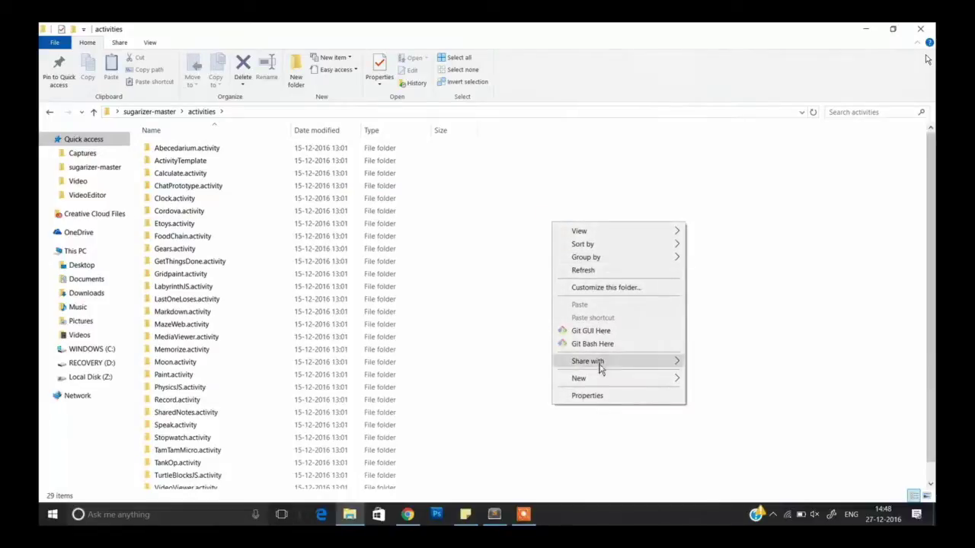
{"action": "mouse_move", "coordinate": [620, 380]}
{"action": "left_click", "coordinate": [693, 379]}
{"action": "type", "text": "example.activity"}
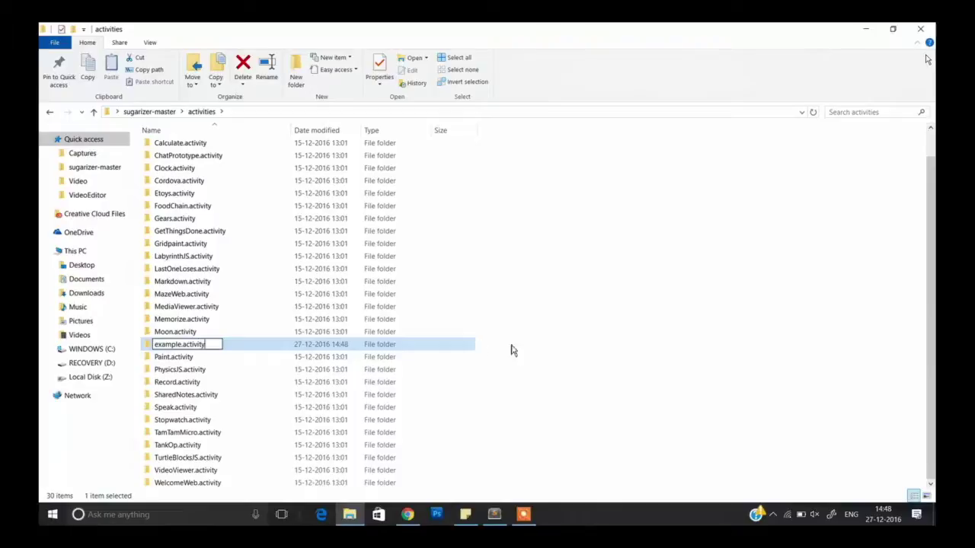
{"action": "left_click", "coordinate": [613, 350]}
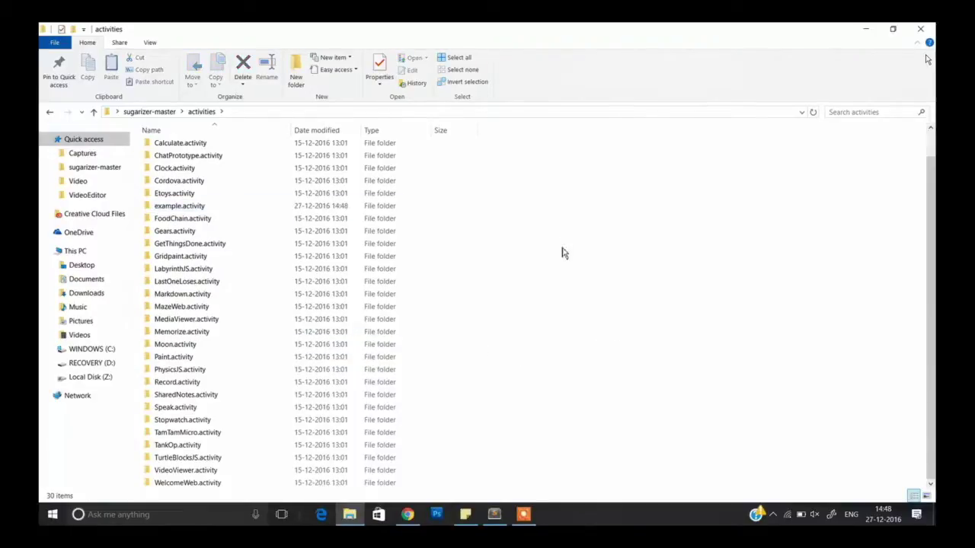
{"action": "scroll", "coordinate": [561, 254], "scroll_direction": "up", "scroll_amount": 1}
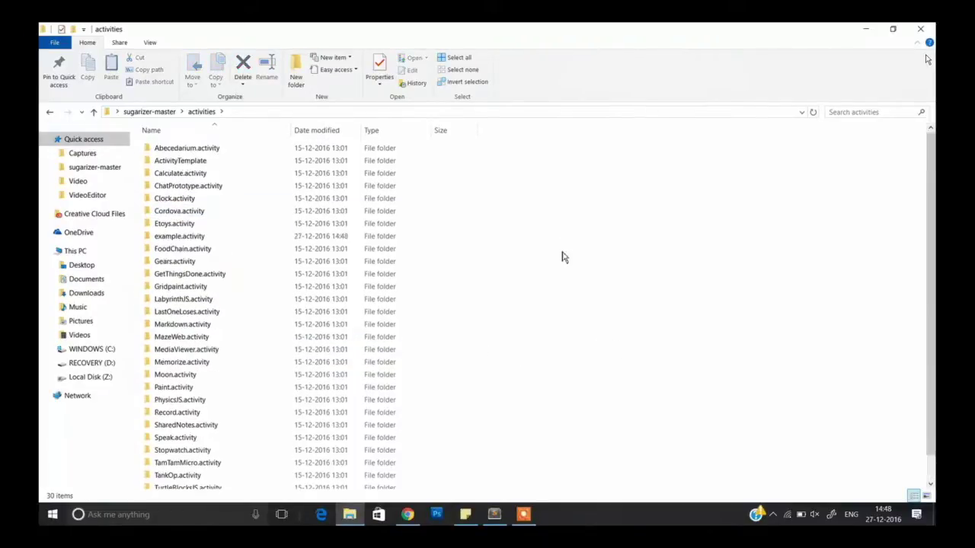
Select and copy all eight items in the ActivityTemplate folder
{"action": "left_click", "coordinate": [259, 161]}
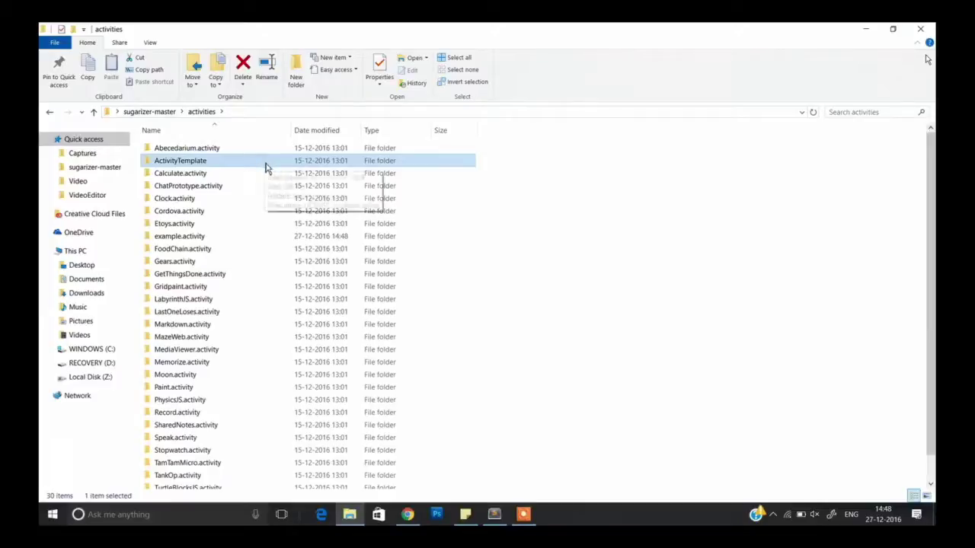
{"action": "double_click", "coordinate": [266, 163]}
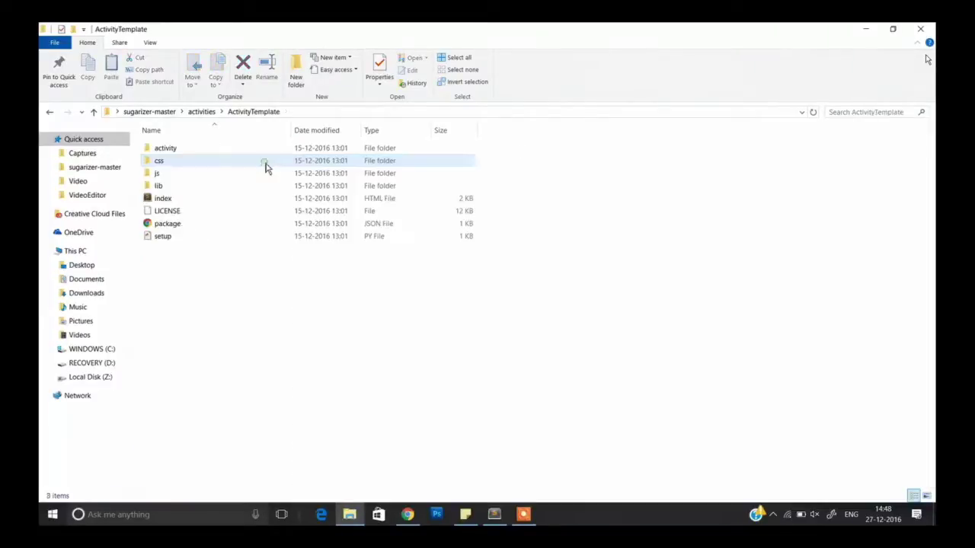
{"action": "left_click_drag", "start_coordinate": [224, 351], "coordinate": [261, 135]}
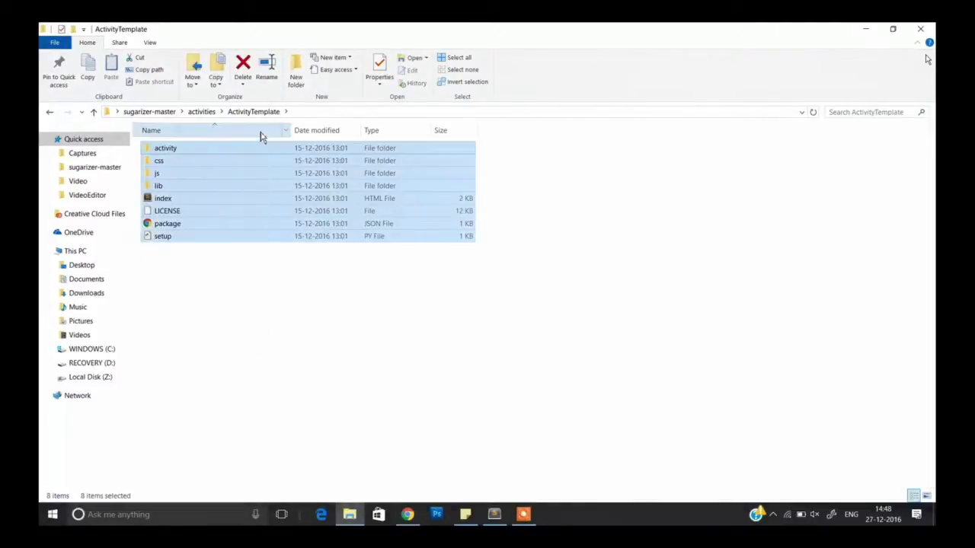
{"action": "key", "text": "ctrl+c"}
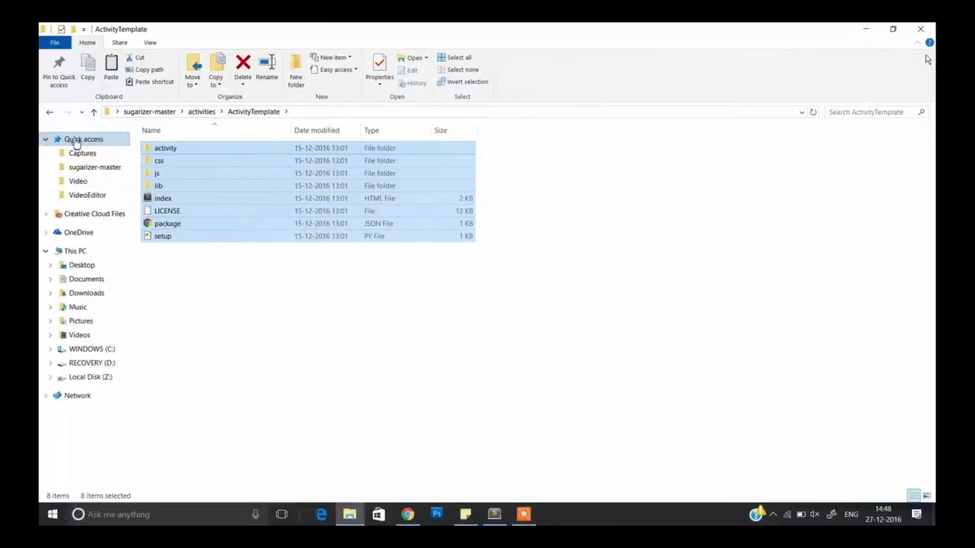
Paste the copied template files into the empty example.activity folder
{"action": "left_click", "coordinate": [49, 112]}
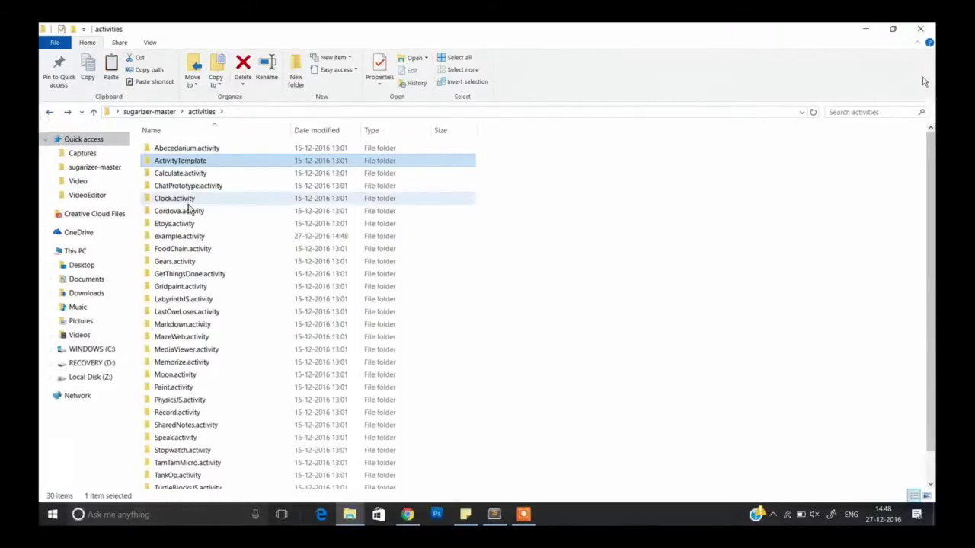
{"action": "scroll", "coordinate": [600, 393], "scroll_direction": "down", "scroll_amount": 1}
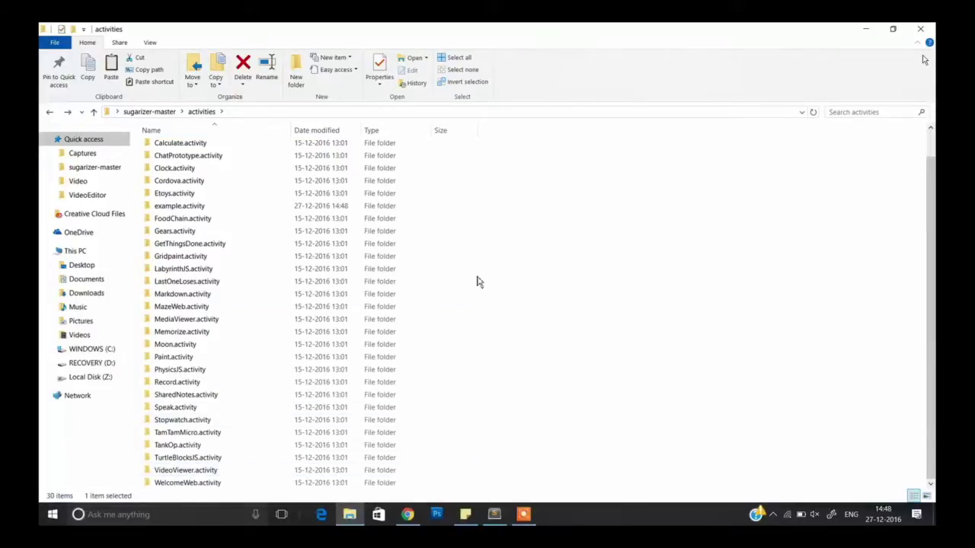
{"action": "scroll", "coordinate": [479, 279], "scroll_direction": "up", "scroll_amount": 1}
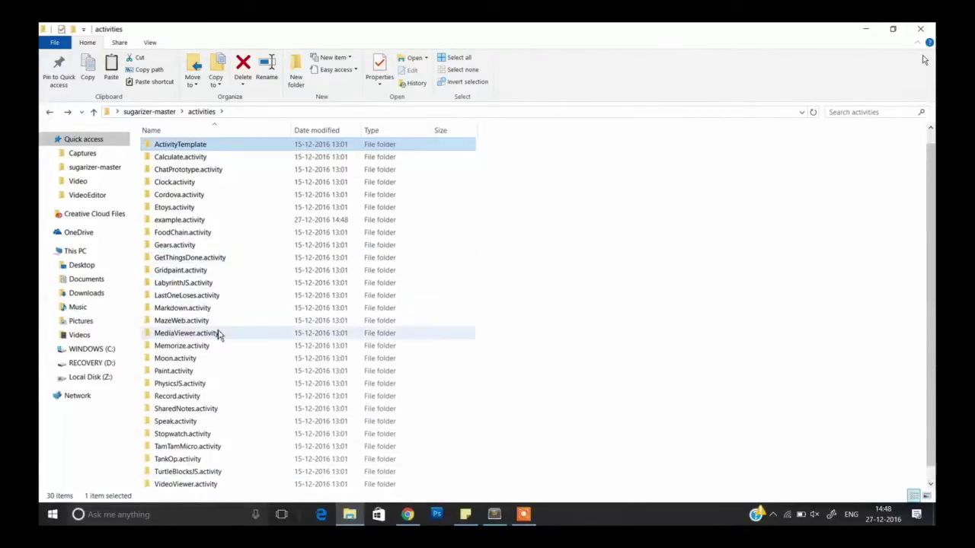
{"action": "key", "text": "e"}
{"action": "key", "text": "x"}
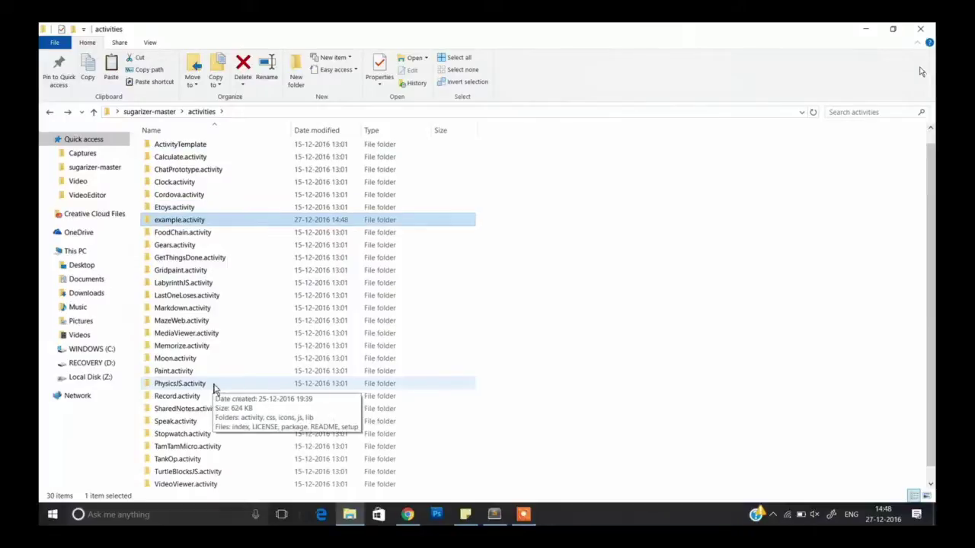
{"action": "double_click", "coordinate": [267, 224]}
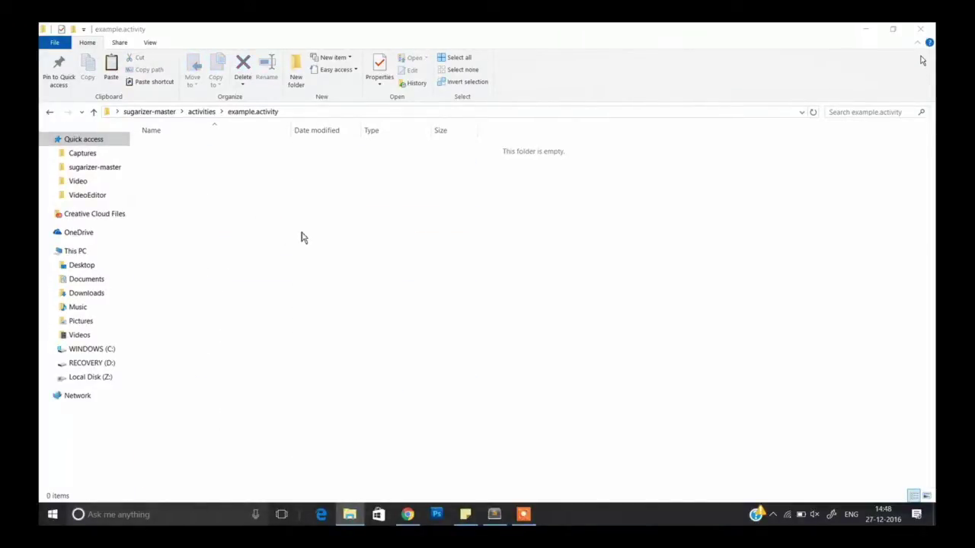
{"action": "key", "text": "ctrl+v"}
{"action": "left_click", "coordinate": [304, 280]}
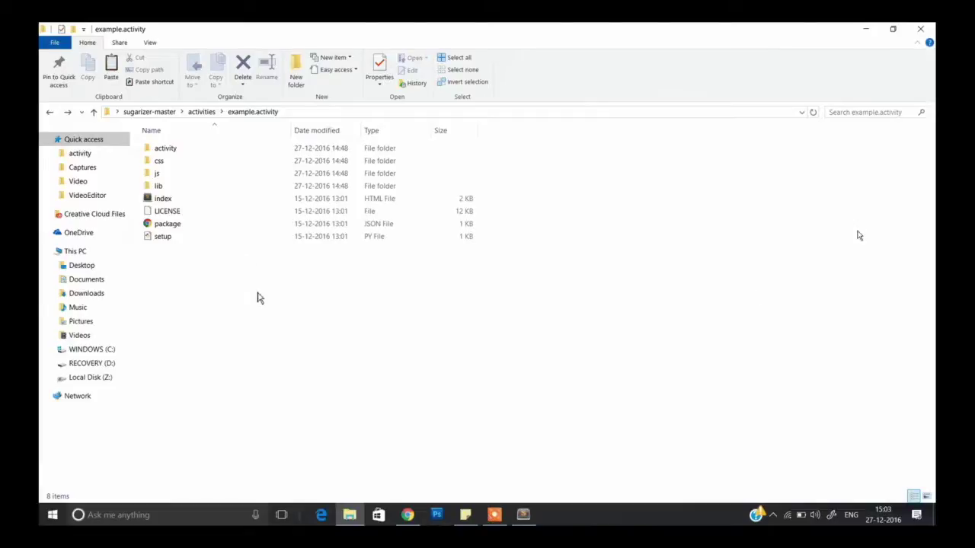
Open example.activity's activity\activity.info in Sublime Text
{"action": "double_click", "coordinate": [182, 150]}
{"action": "left_click", "coordinate": [176, 153]}
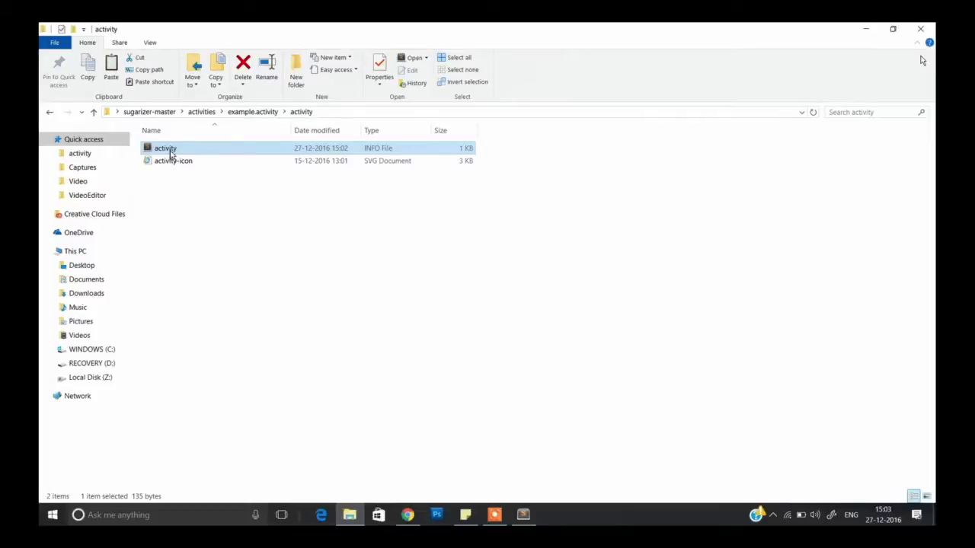
{"action": "double_click", "coordinate": [172, 152]}
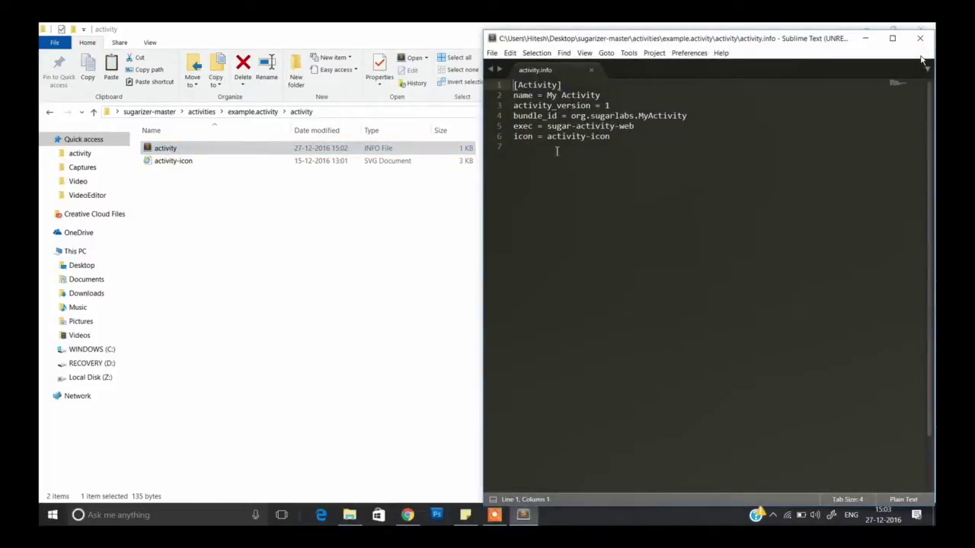
Replace My Activity and MyActivity with example in activity.info, then save and close it
{"action": "left_click_drag", "start_coordinate": [546, 95], "coordinate": [602, 97]}
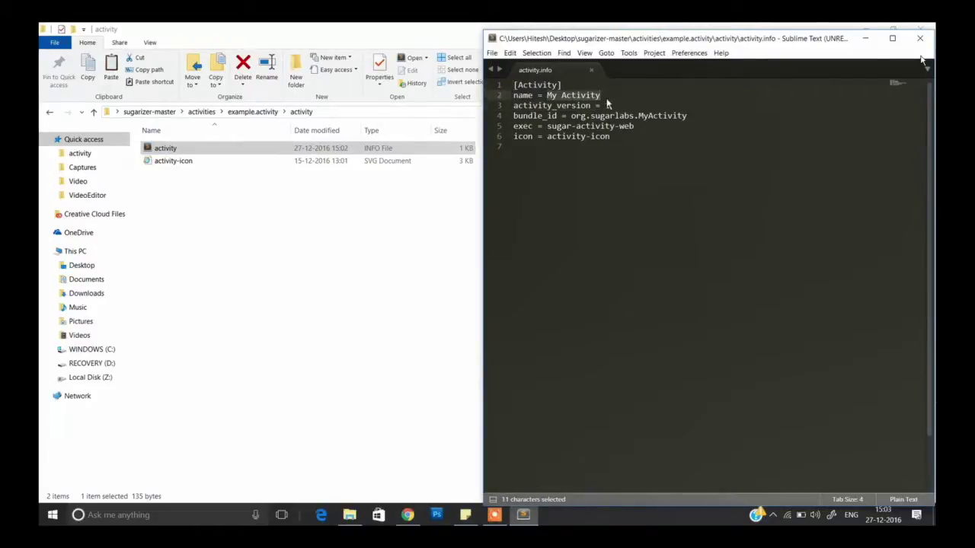
{"action": "type", "text": "example"}
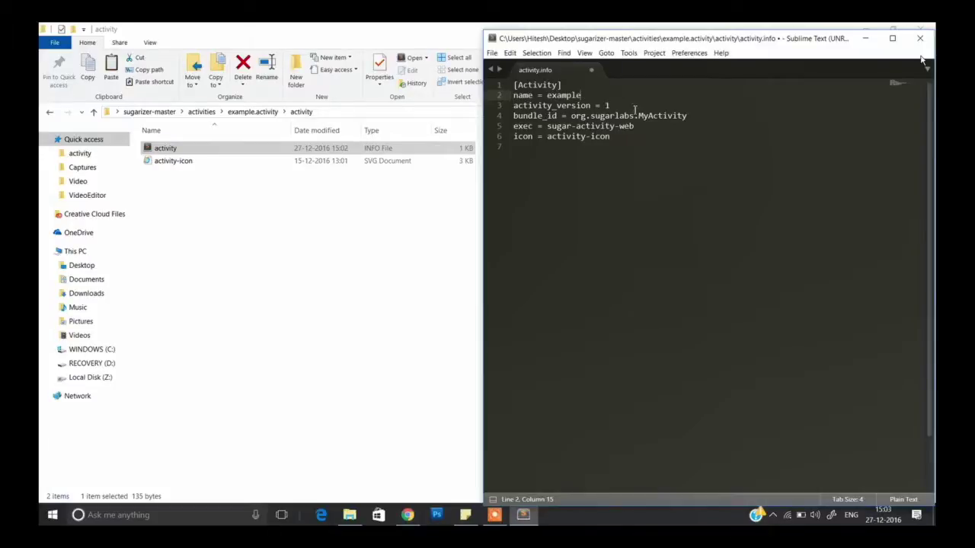
{"action": "left_click_drag", "start_coordinate": [638, 116], "coordinate": [691, 117]}
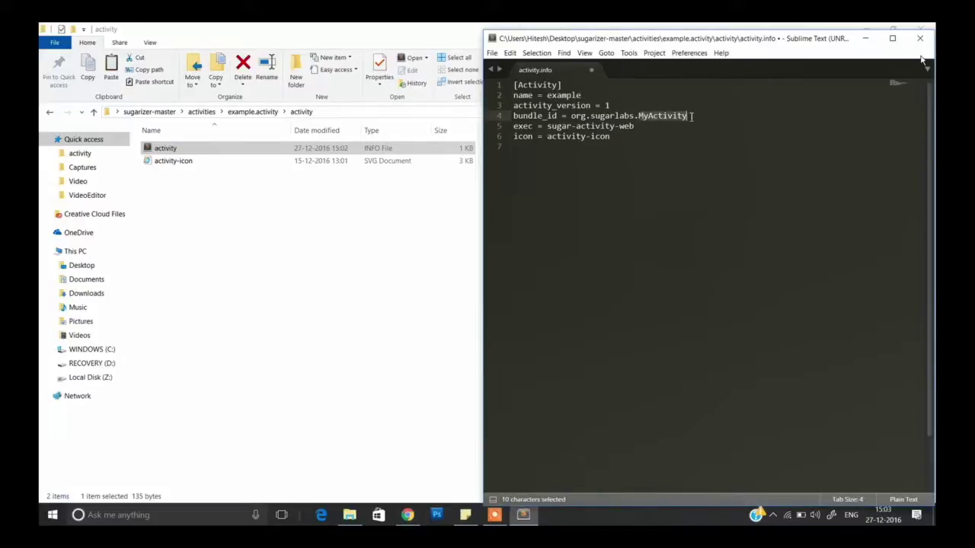
{"action": "type", "text": "example"}
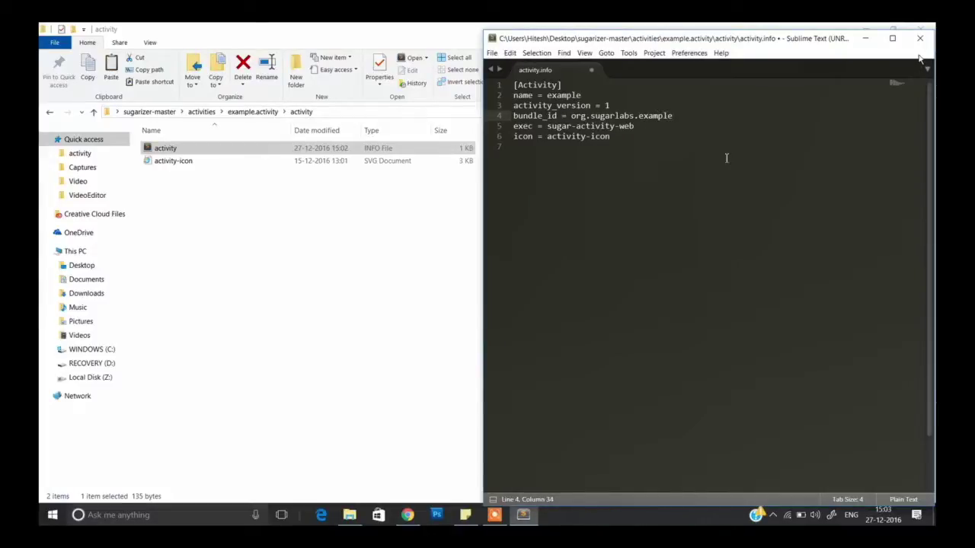
{"action": "key", "text": "ctrl+s"}
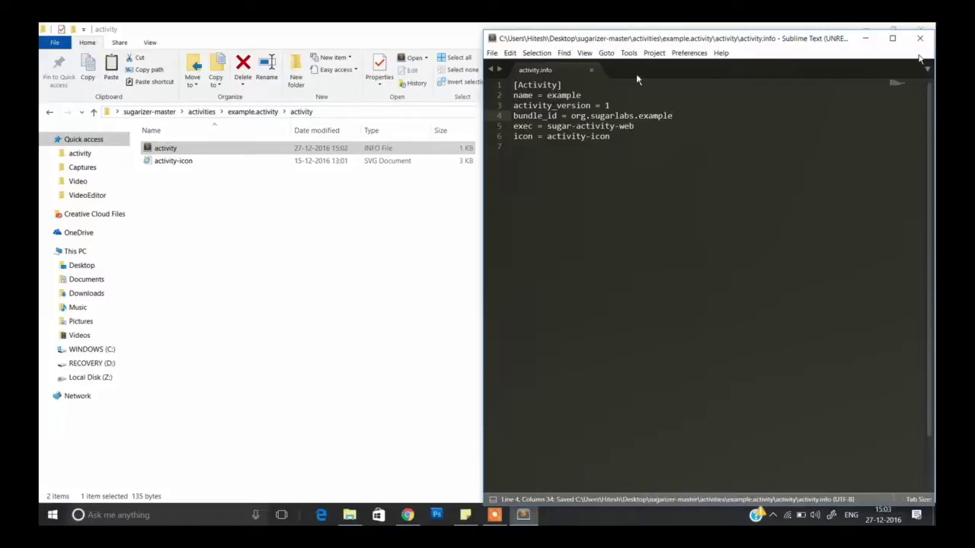
{"action": "left_click", "coordinate": [591, 70]}
{"action": "left_click", "coordinate": [299, 260]}
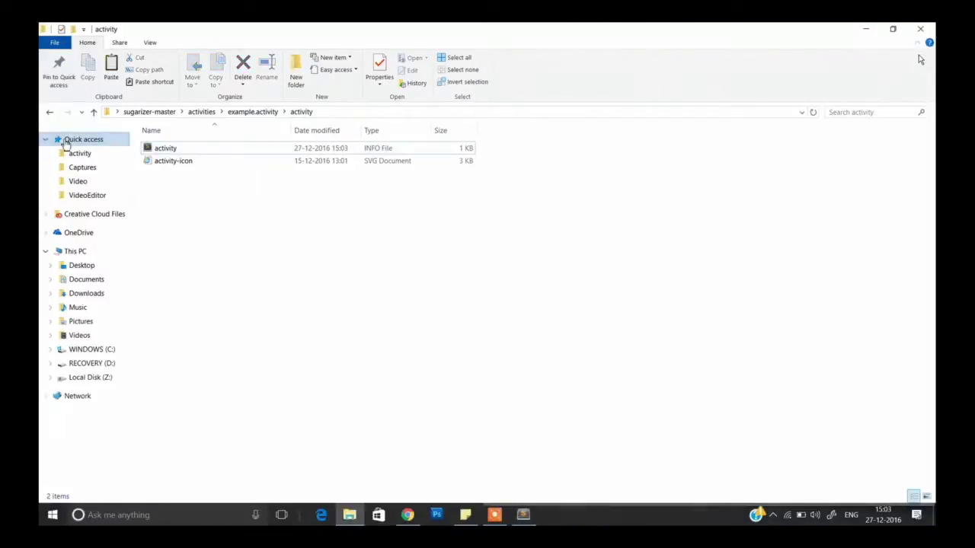
Replace the index.html <title> text My Activity with example, then save and close
{"action": "left_click", "coordinate": [49, 112]}
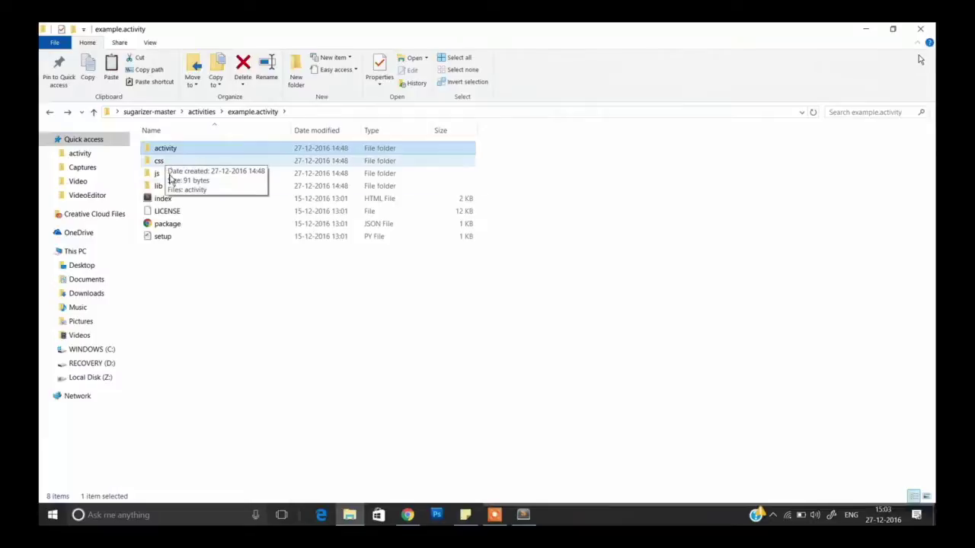
{"action": "double_click", "coordinate": [176, 200]}
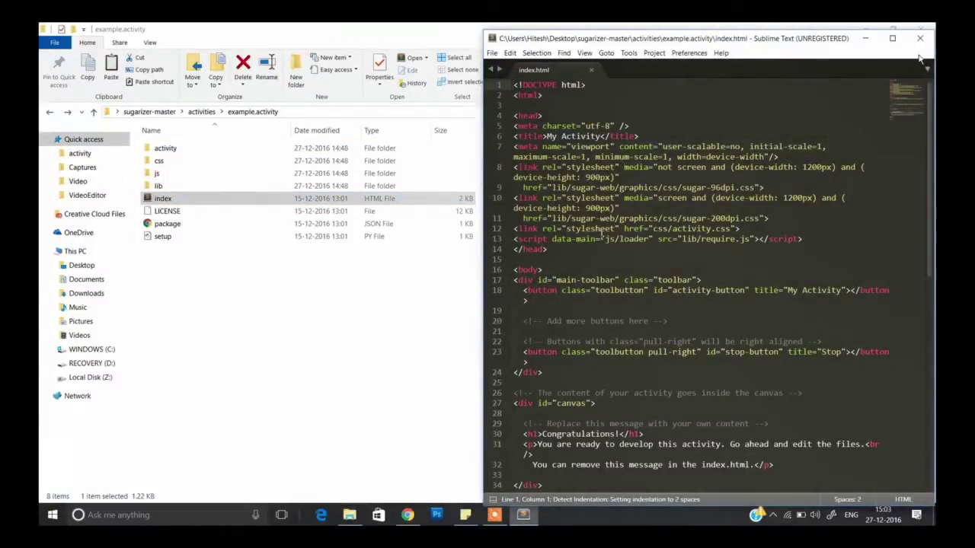
{"action": "left_click_drag", "start_coordinate": [545, 136], "coordinate": [600, 137]}
{"action": "type", "text": "example"}
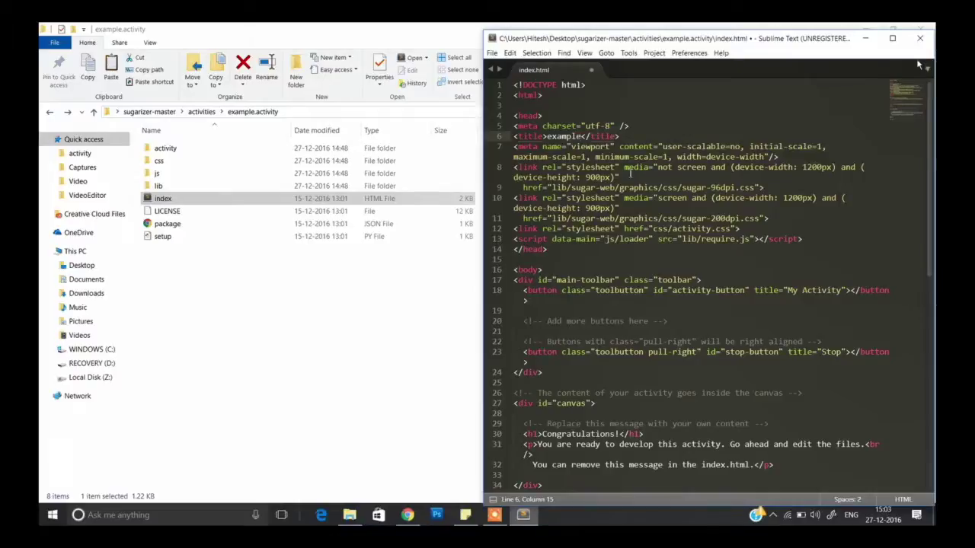
{"action": "key", "text": "ctrl+s"}
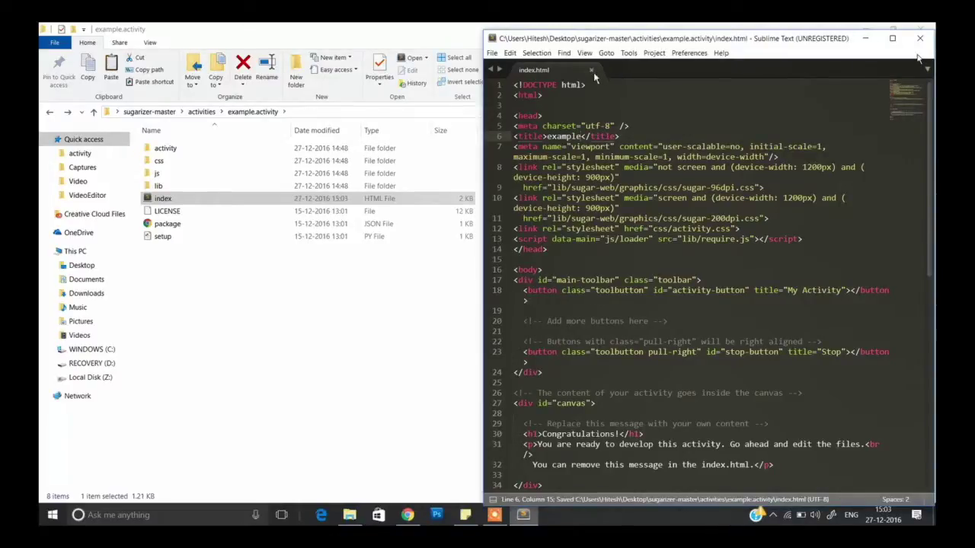
{"action": "left_click", "coordinate": [591, 70]}
{"action": "left_click", "coordinate": [247, 277]}
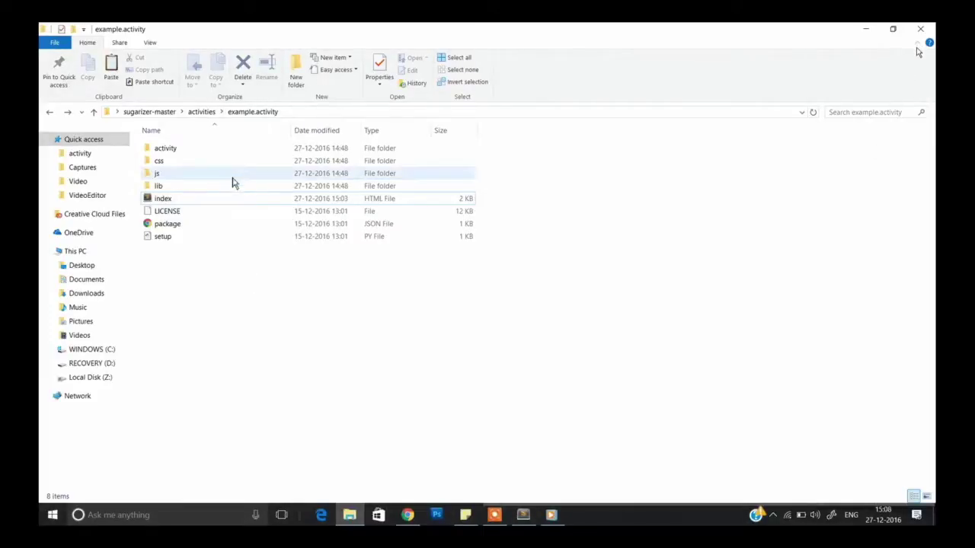
Navigate back up through activities to the sugarizer-master root folder
{"action": "left_click", "coordinate": [50, 113]}
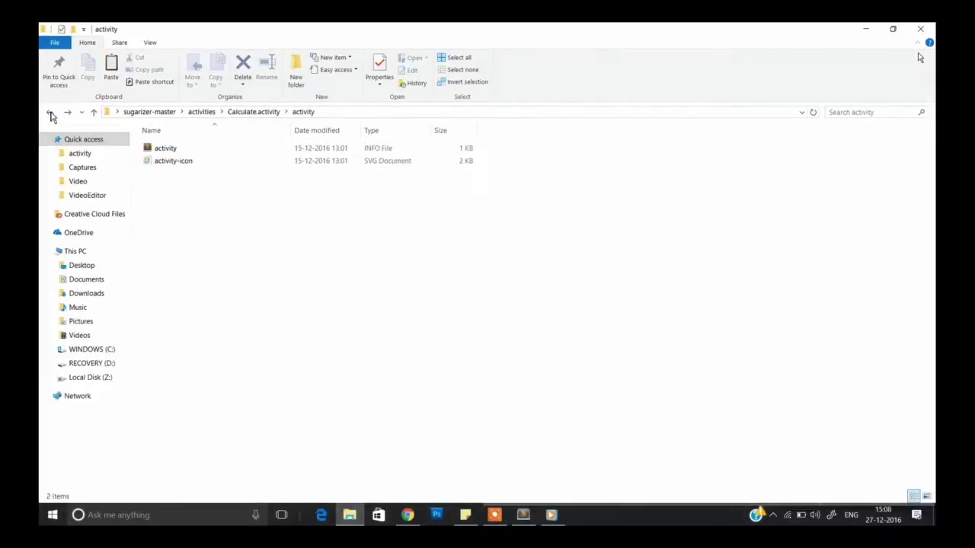
{"action": "left_click", "coordinate": [67, 112]}
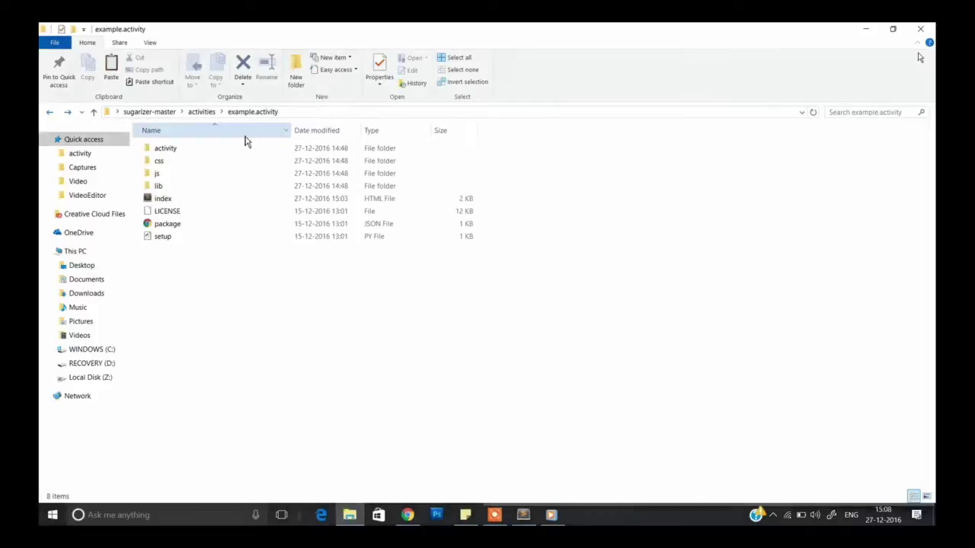
{"action": "left_click", "coordinate": [202, 112]}
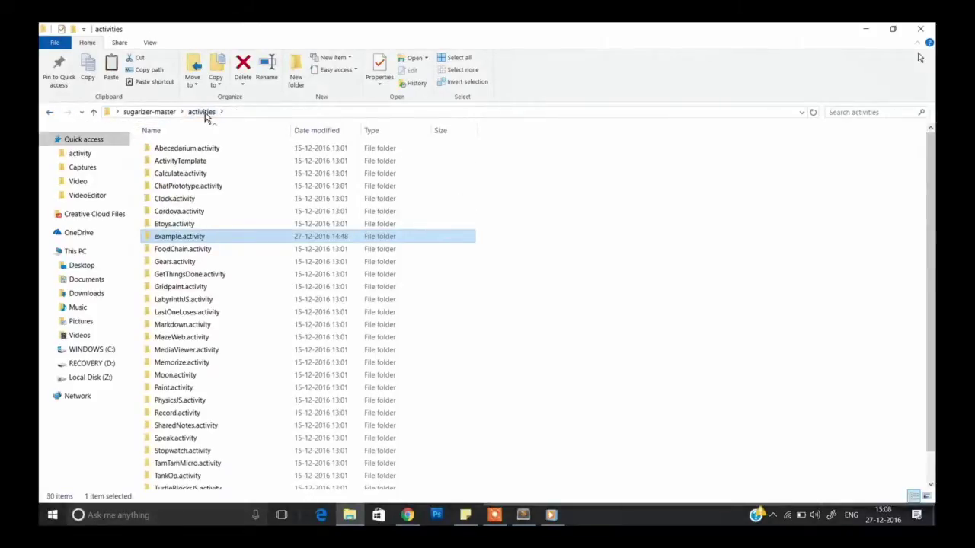
{"action": "left_click", "coordinate": [149, 112]}
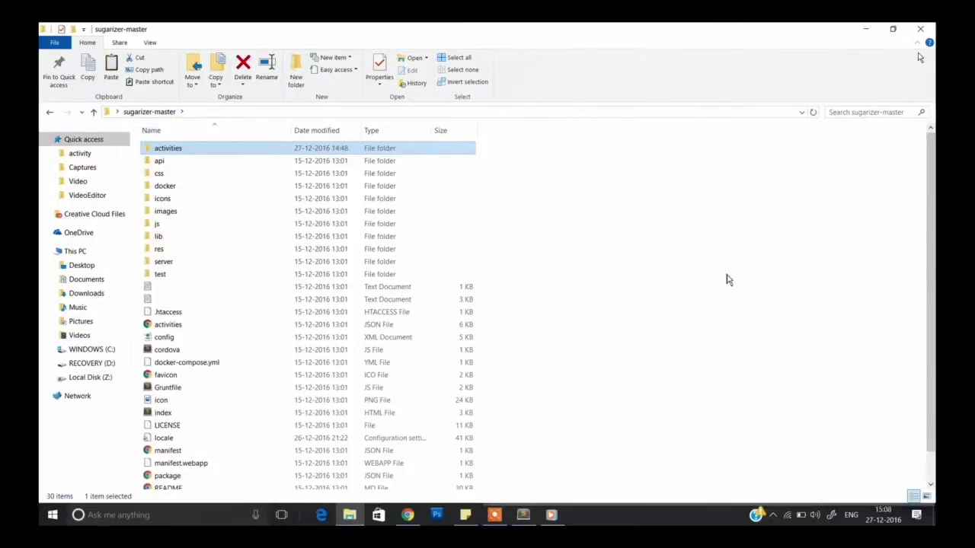
{"action": "scroll", "coordinate": [733, 268], "scroll_direction": "down", "scroll_amount": 1}
{"action": "scroll", "coordinate": [733, 268], "scroll_direction": "down", "scroll_amount": 1}
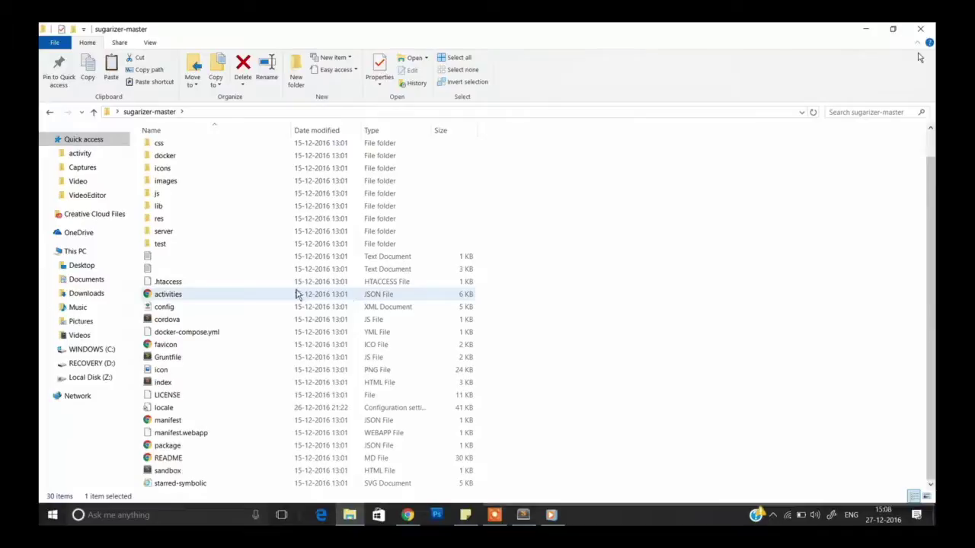
Choose Open with > Choose another app for the activities.json file
{"action": "left_click", "coordinate": [175, 298]}
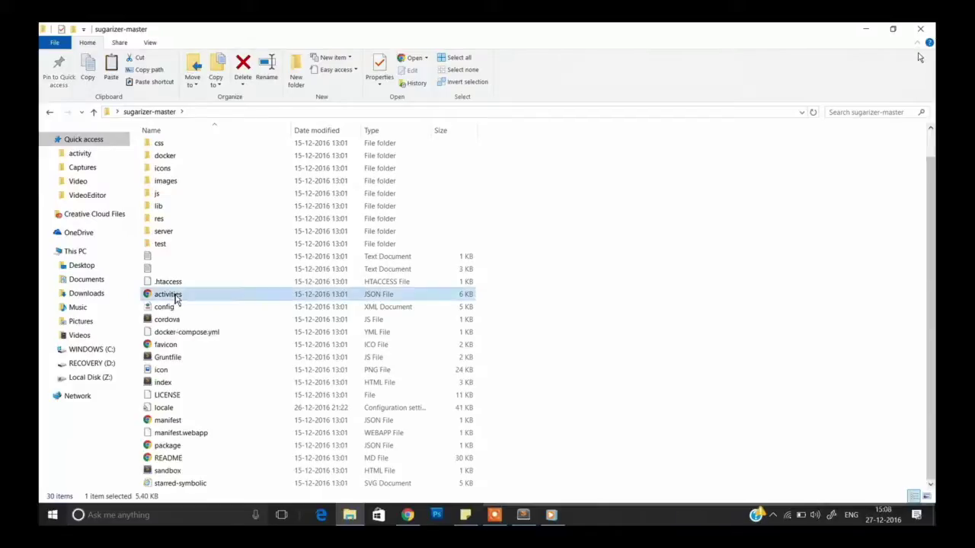
{"action": "right_click", "coordinate": [175, 297]}
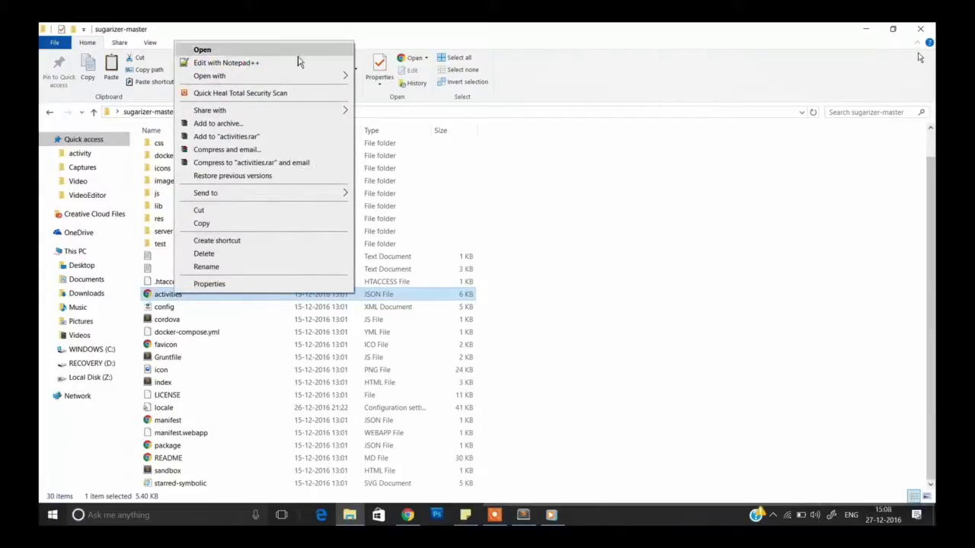
{"action": "mouse_move", "coordinate": [322, 79]}
{"action": "left_click", "coordinate": [402, 109]}
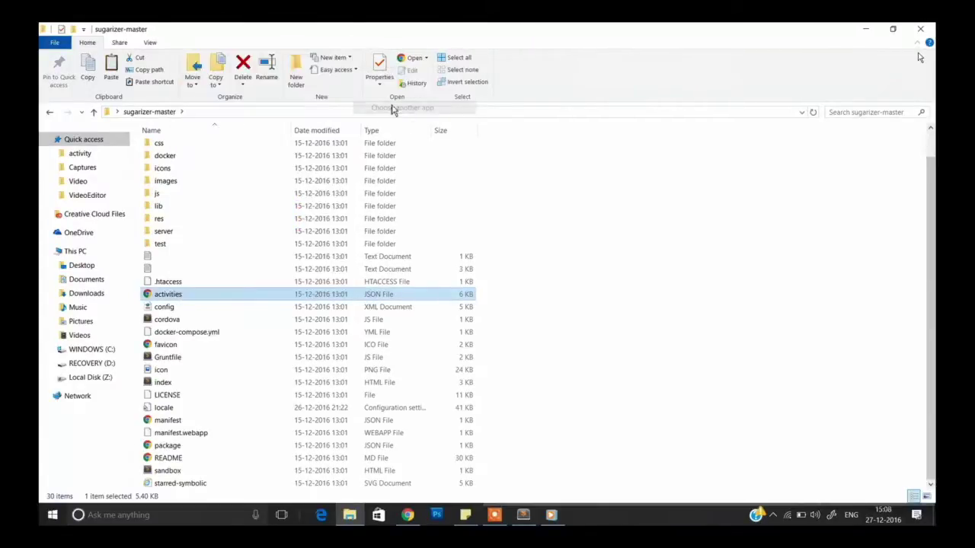
In maximized Sublime Text, duplicate activities.json's line-29 MediaViewer entry as line 30 after a comma
{"action": "double_click", "coordinate": [464, 276]}
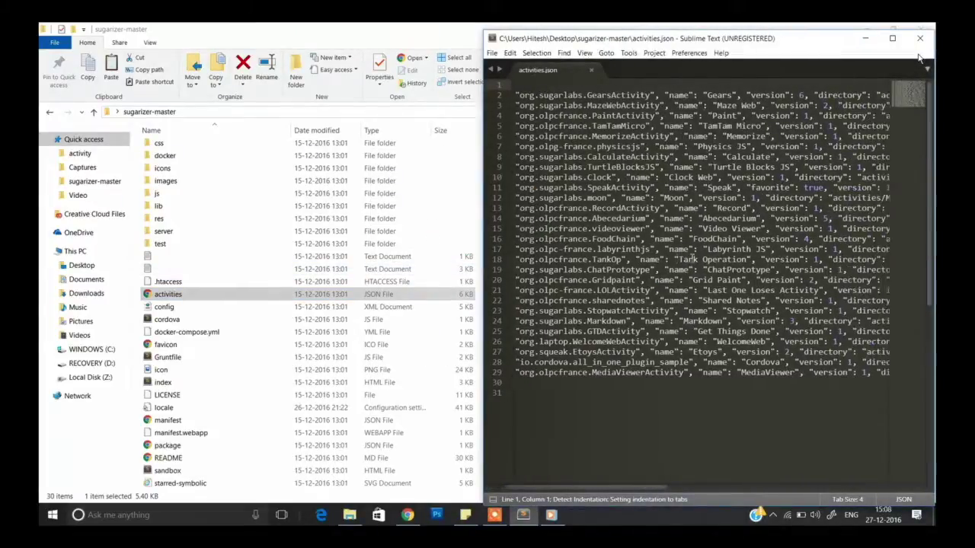
{"action": "left_click", "coordinate": [891, 38]}
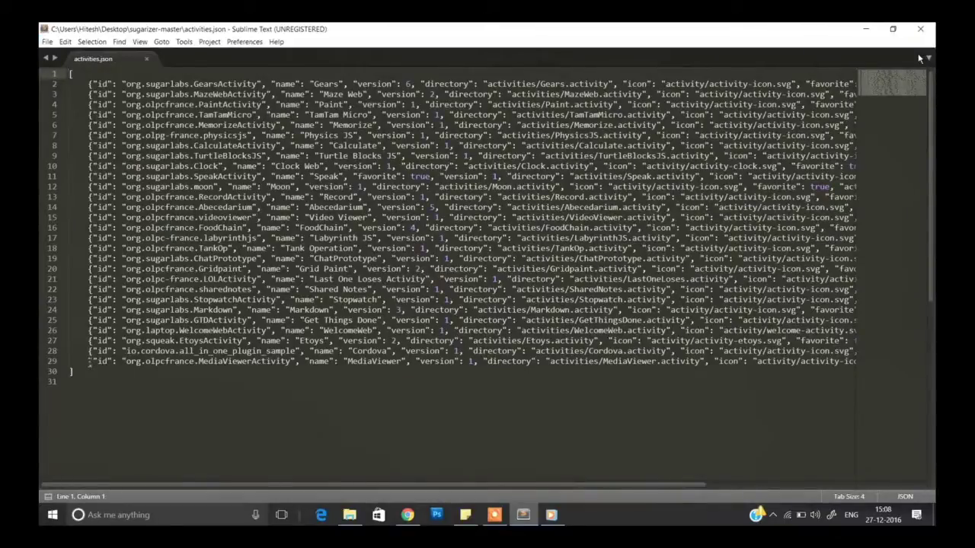
{"action": "left_click_drag", "start_coordinate": [90, 362], "coordinate": [910, 361]}
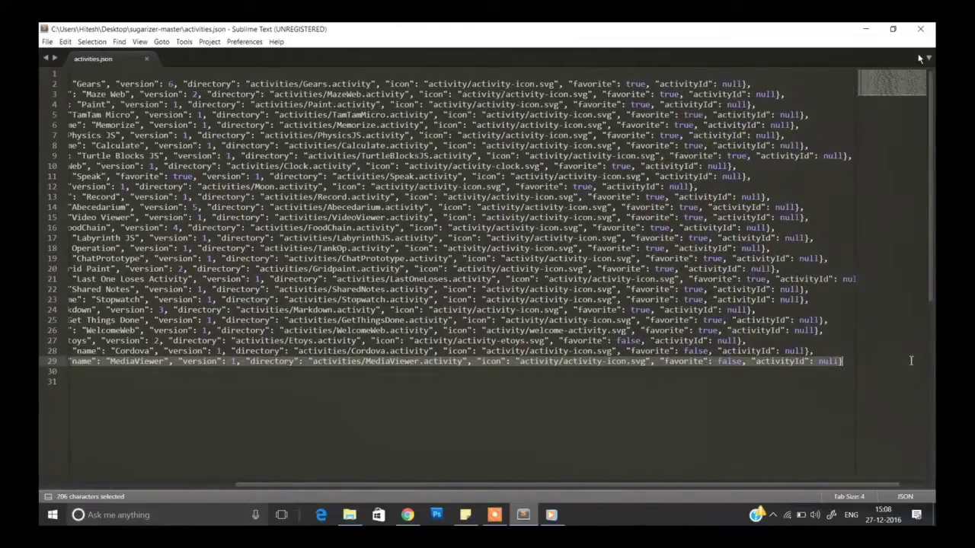
{"action": "key", "text": "ctrl+c"}
{"action": "left_click", "coordinate": [846, 362]}
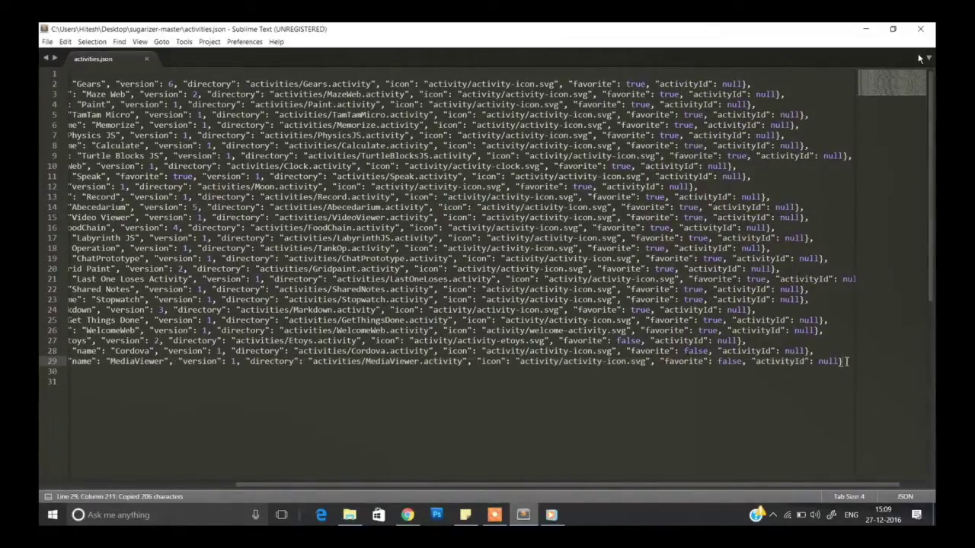
{"action": "type", "text": ","}
{"action": "key", "text": "Return"}
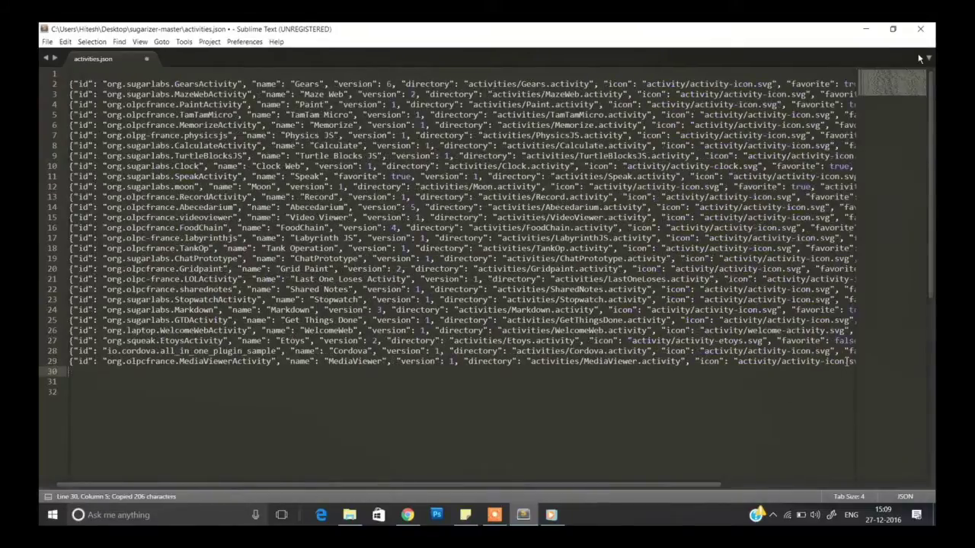
{"action": "key", "text": "ctrl+v"}
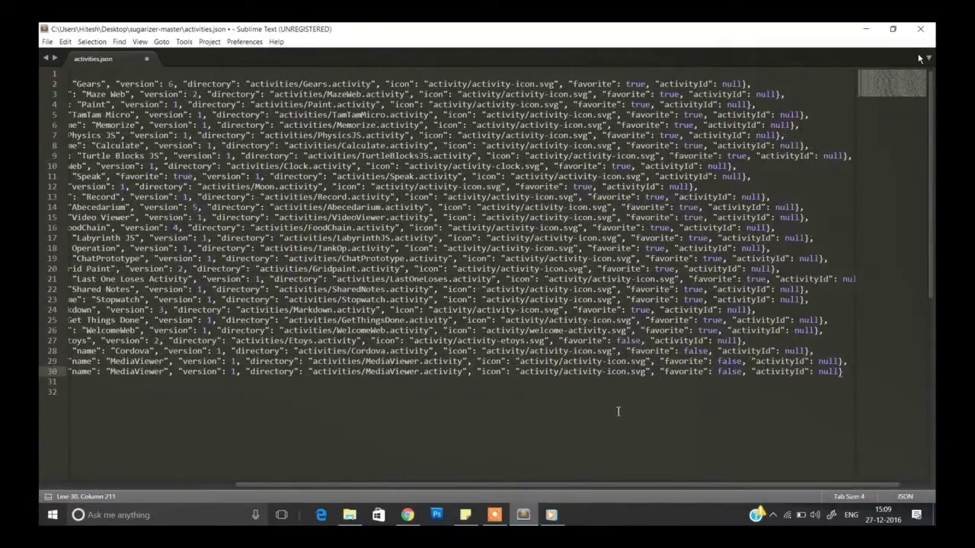
{"action": "scroll", "coordinate": [621, 411], "scroll_direction": "left", "scroll_amount": 5}
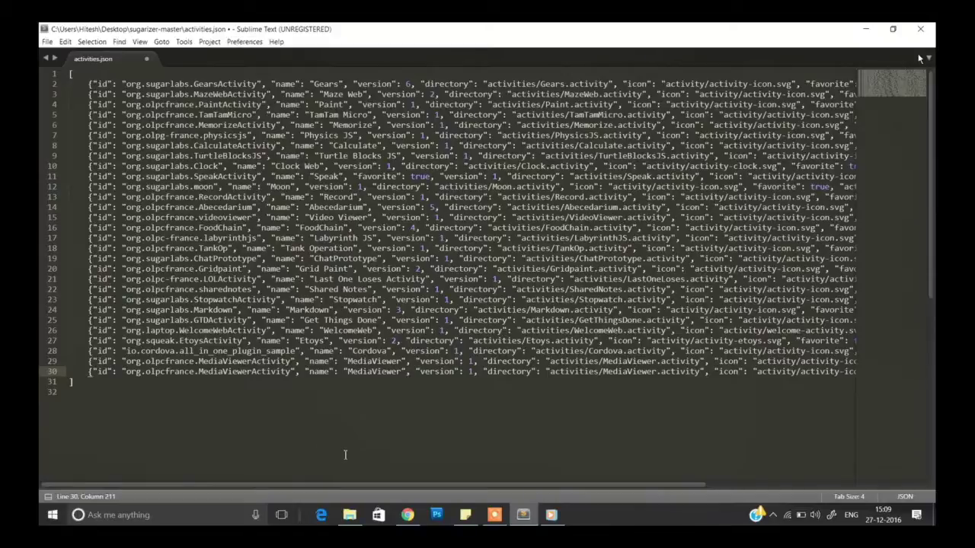
{"action": "left_click", "coordinate": [348, 514]}
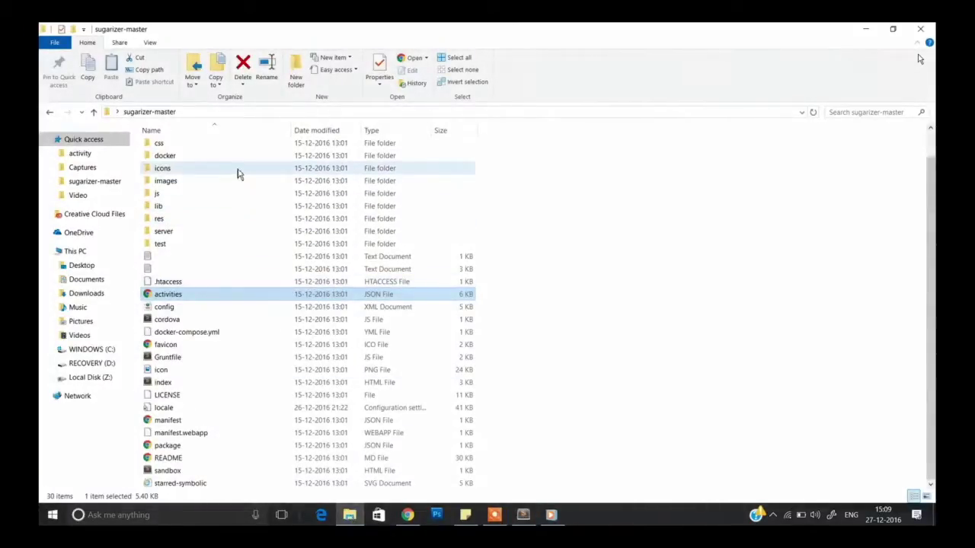
Go to activities > example.activity > activity and open activity.info in Sublime Text
{"action": "left_click", "coordinate": [327, 151]}
{"action": "double_click", "coordinate": [327, 151]}
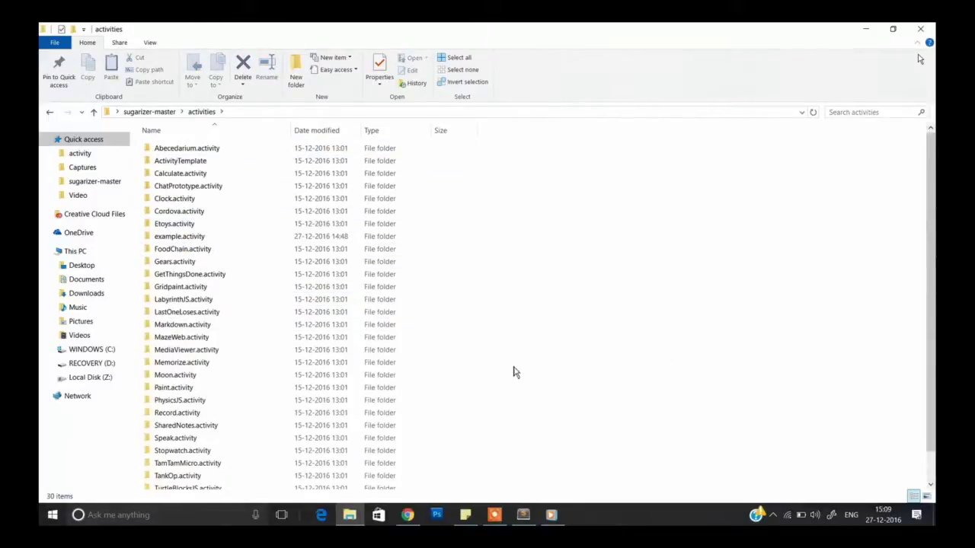
{"action": "scroll", "coordinate": [514, 367], "scroll_direction": "down", "scroll_amount": 1}
{"action": "scroll", "coordinate": [514, 367], "scroll_direction": "down", "scroll_amount": 1}
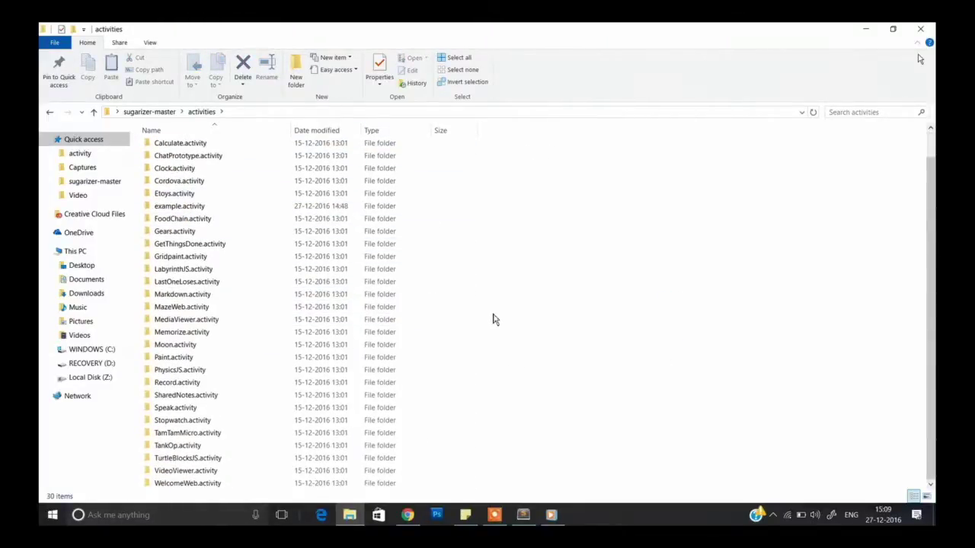
{"action": "double_click", "coordinate": [220, 208]}
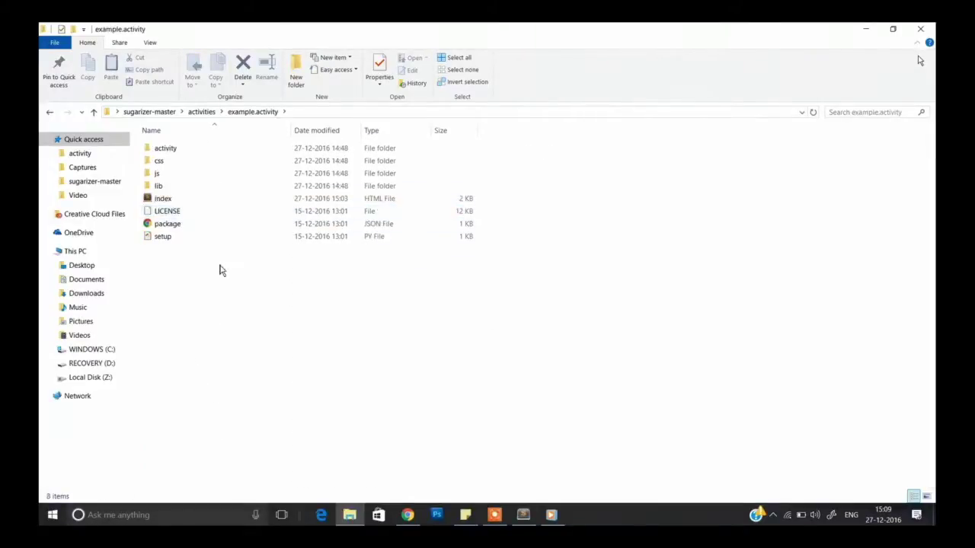
{"action": "double_click", "coordinate": [211, 153]}
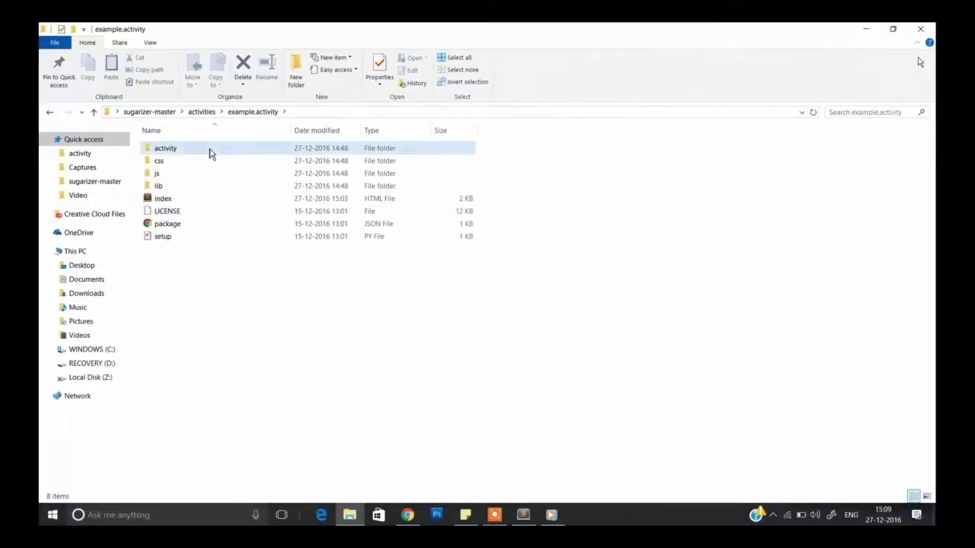
{"action": "double_click", "coordinate": [210, 152]}
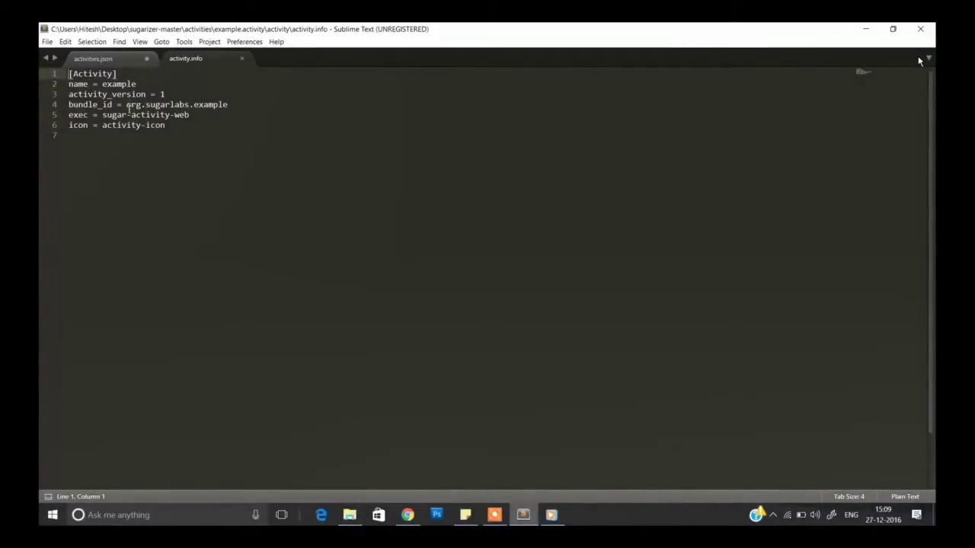
Paste bundle id org.sugarlabs.example from activity.info over line 30's id in activities.json
{"action": "left_click_drag", "start_coordinate": [127, 106], "coordinate": [241, 104]}
{"action": "key", "text": "ctrl+c"}
{"action": "left_click", "coordinate": [95, 58]}
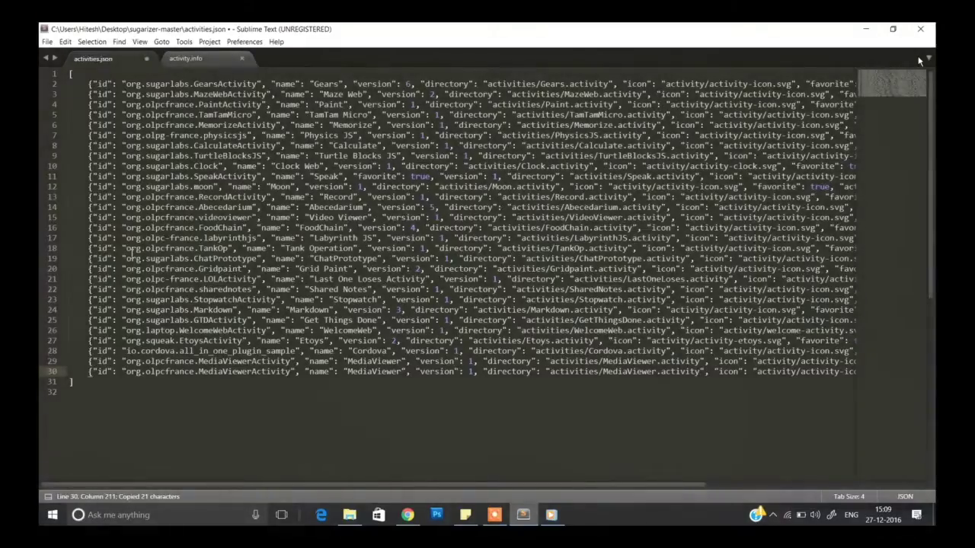
{"action": "left_click_drag", "start_coordinate": [128, 373], "coordinate": [291, 372]}
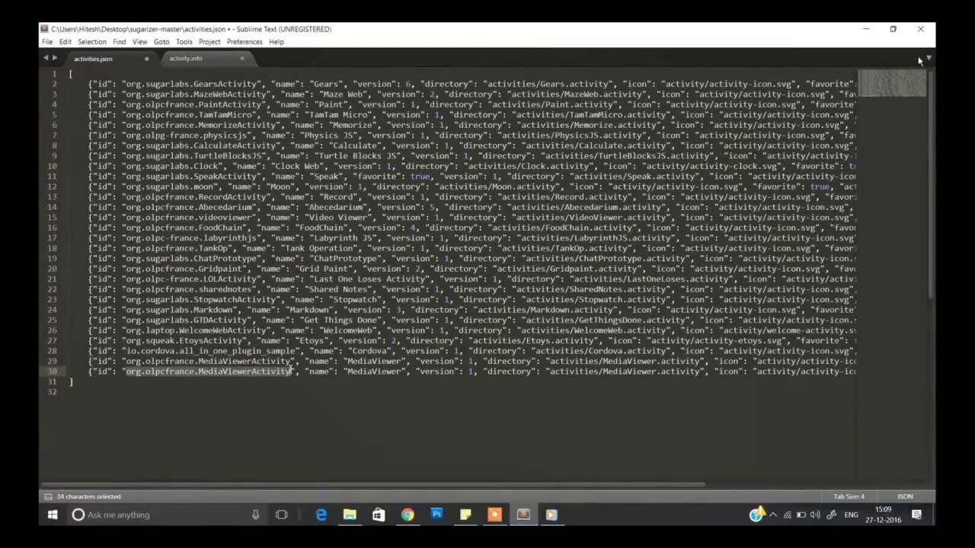
{"action": "key", "text": "ctrl+v"}
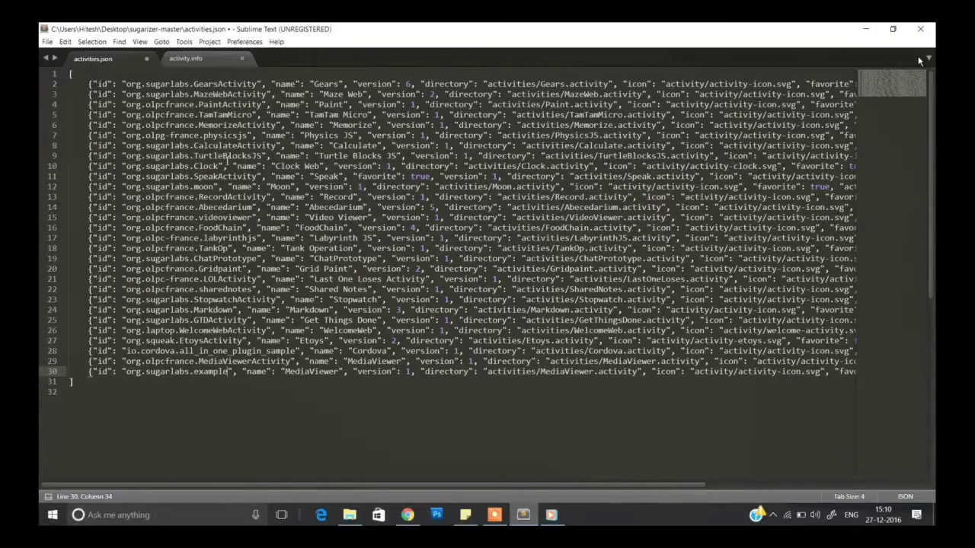
Replace line 30's name MediaViewer with example, copied from activity.info
{"action": "left_click", "coordinate": [196, 66]}
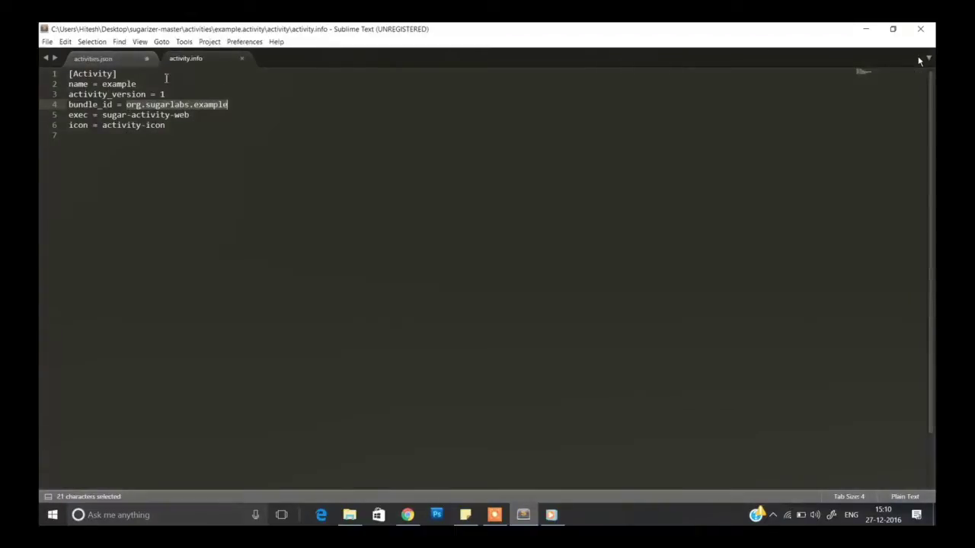
{"action": "double_click", "coordinate": [106, 84]}
{"action": "key", "text": "ctrl+c"}
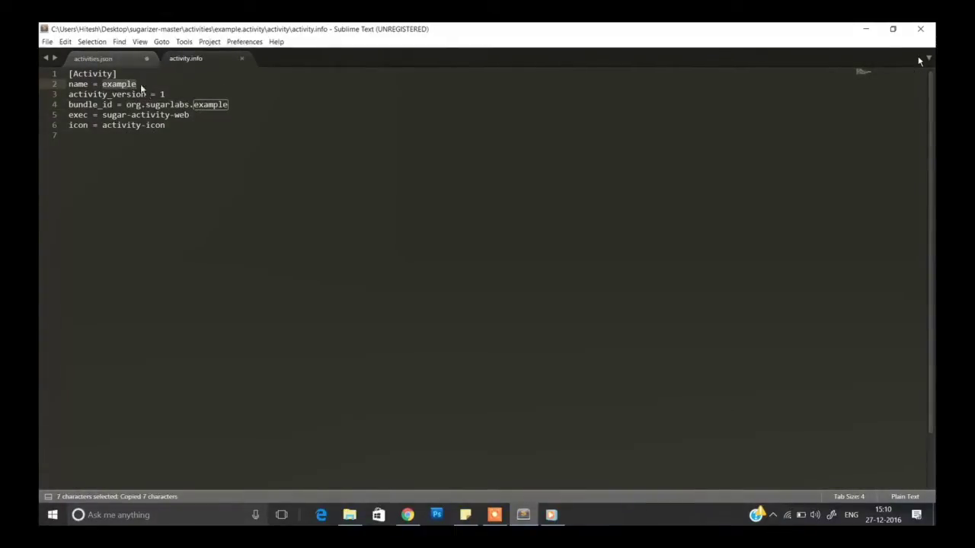
{"action": "left_click", "coordinate": [116, 62]}
{"action": "left_click_drag", "start_coordinate": [285, 373], "coordinate": [339, 373]}
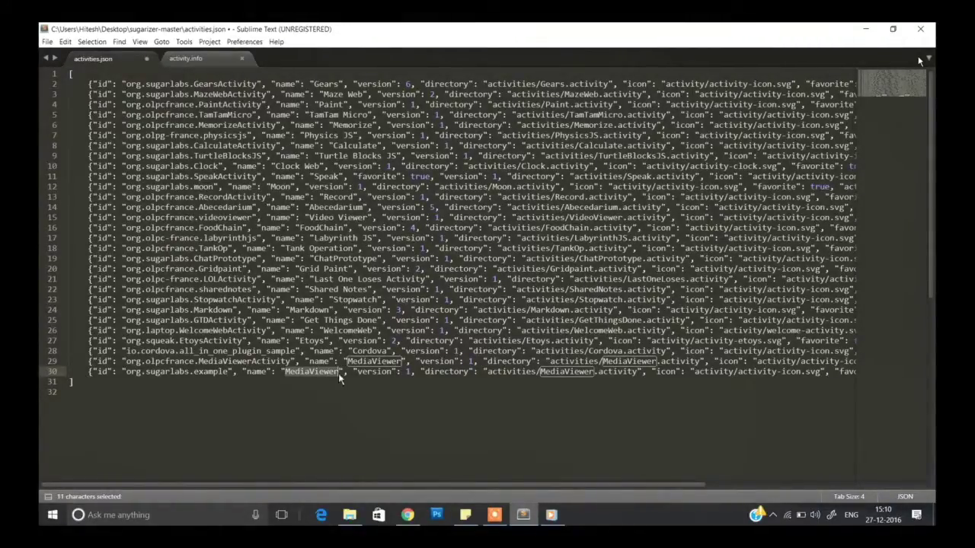
{"action": "key", "text": "ctrl+v"}
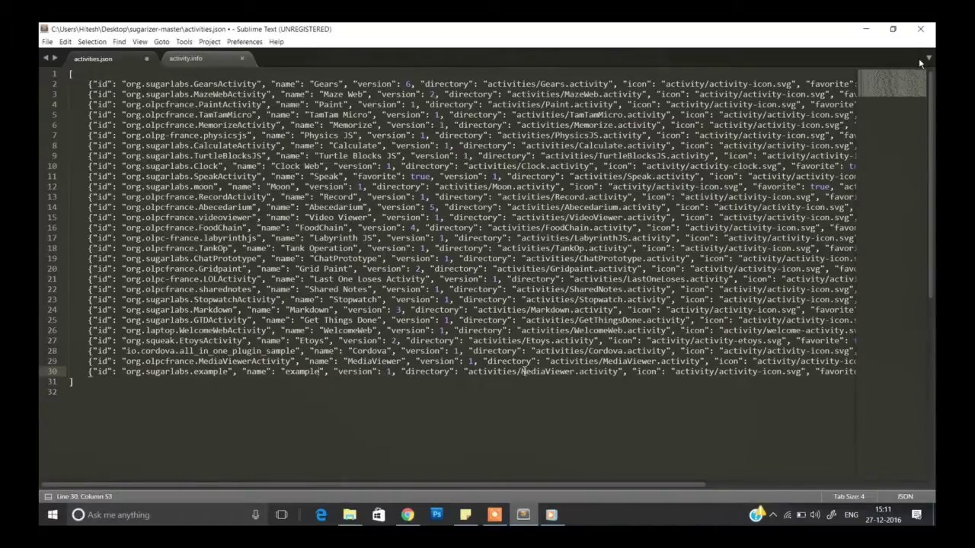
Change line 30's directory path from MediaViewer to activities/example.activity
{"action": "left_click_drag", "start_coordinate": [522, 371], "coordinate": [576, 373]}
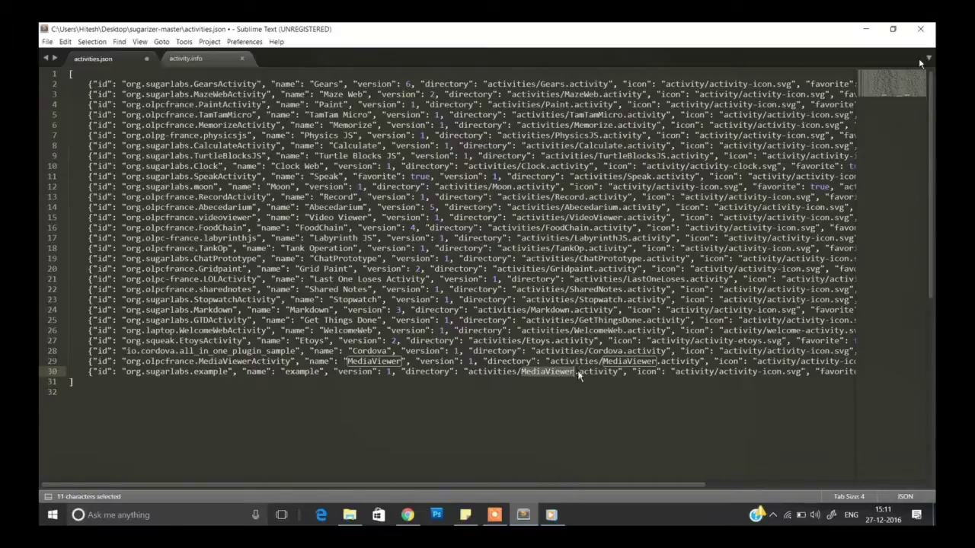
{"action": "type", "text": "example"}
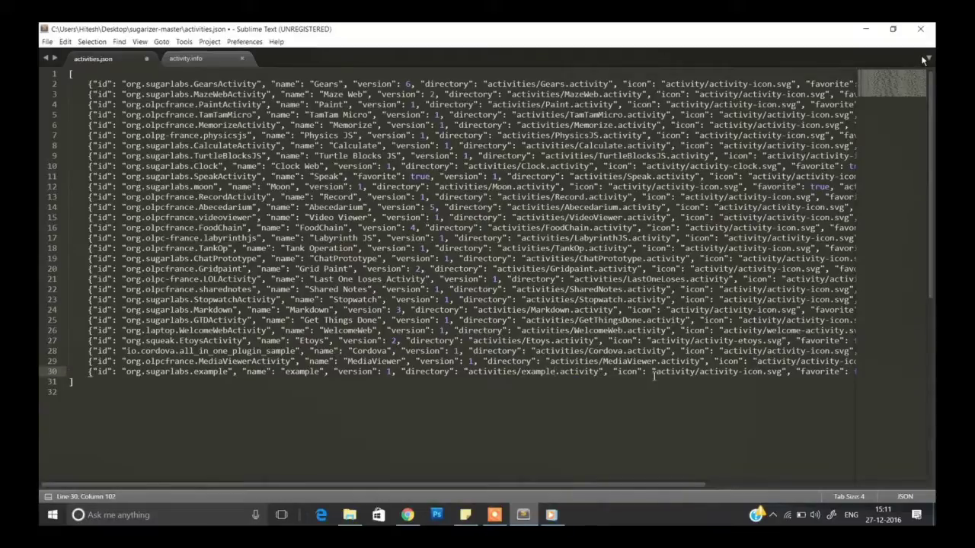
{"action": "scroll", "coordinate": [642, 401], "scroll_direction": "right", "scroll_amount": 3}
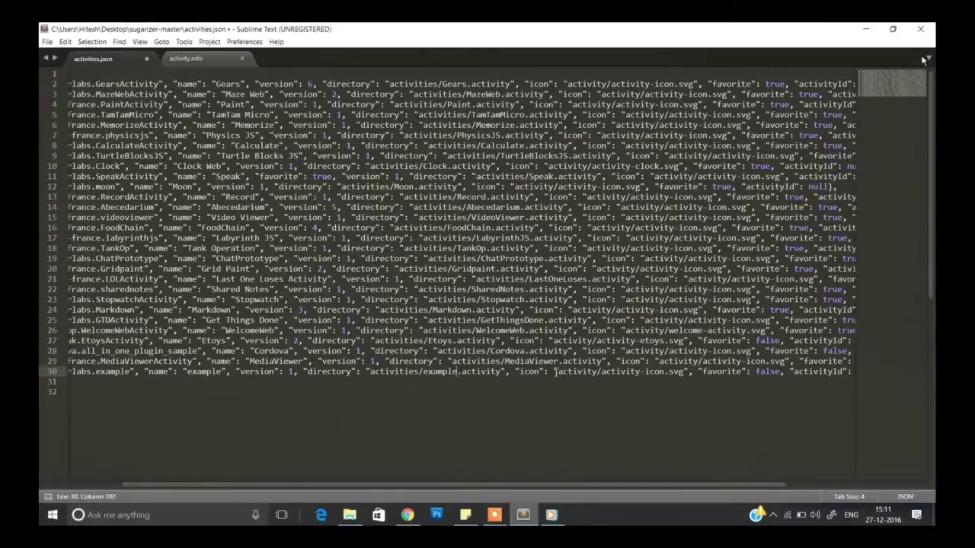
{"action": "scroll", "coordinate": [716, 431], "scroll_direction": "right", "scroll_amount": 3}
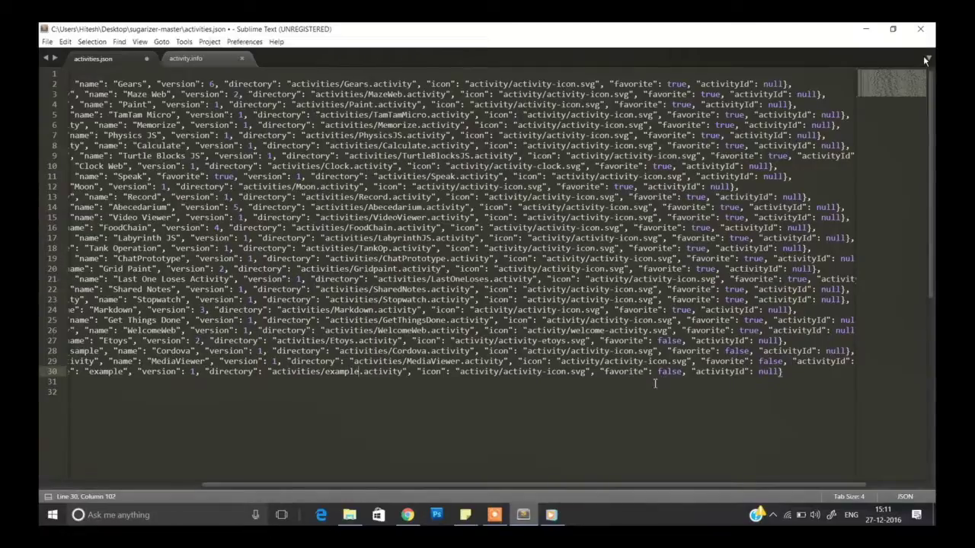
Set line 30's favorite value from false to true
{"action": "left_click_drag", "start_coordinate": [659, 373], "coordinate": [683, 373]}
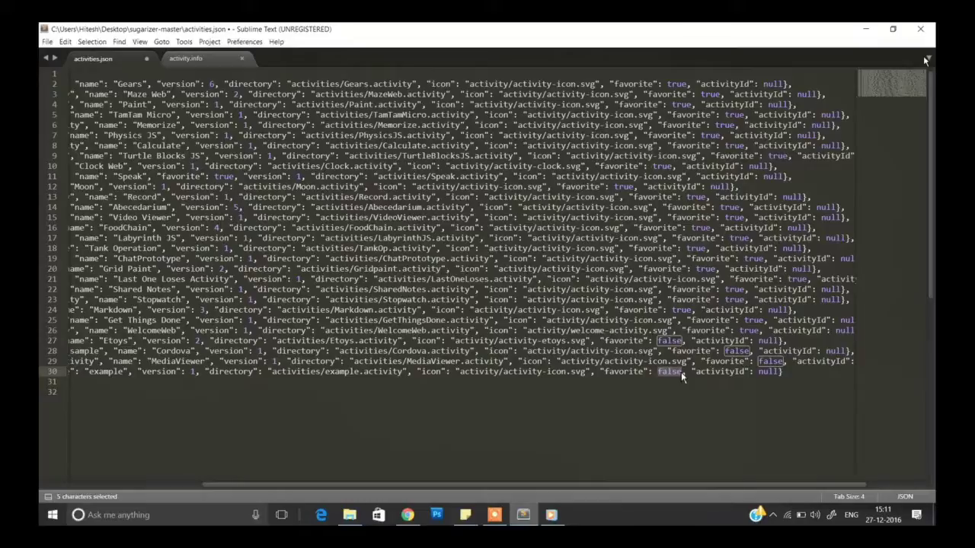
{"action": "type", "text": "tru"}
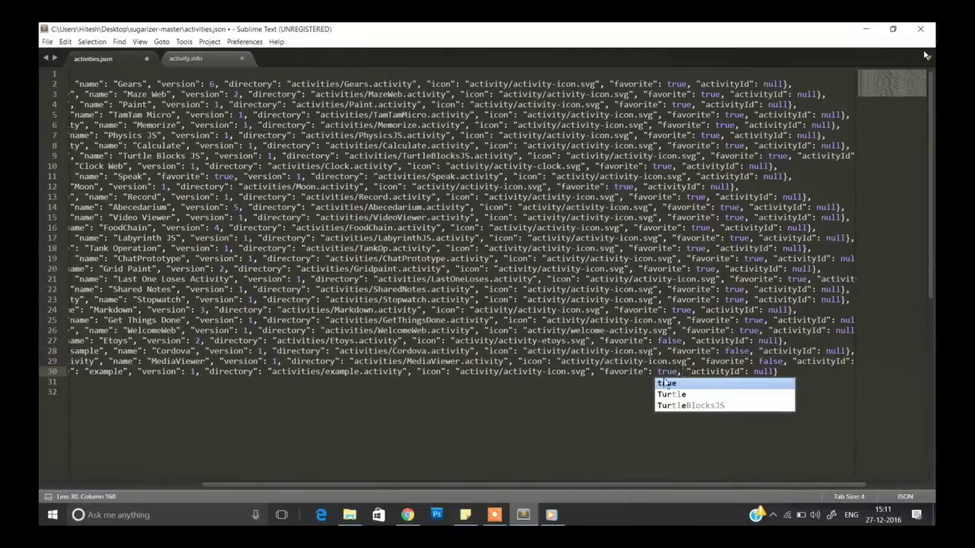
{"action": "left_click", "coordinate": [631, 389]}
{"action": "scroll", "coordinate": [650, 387], "scroll_direction": "right", "scroll_amount": 6}
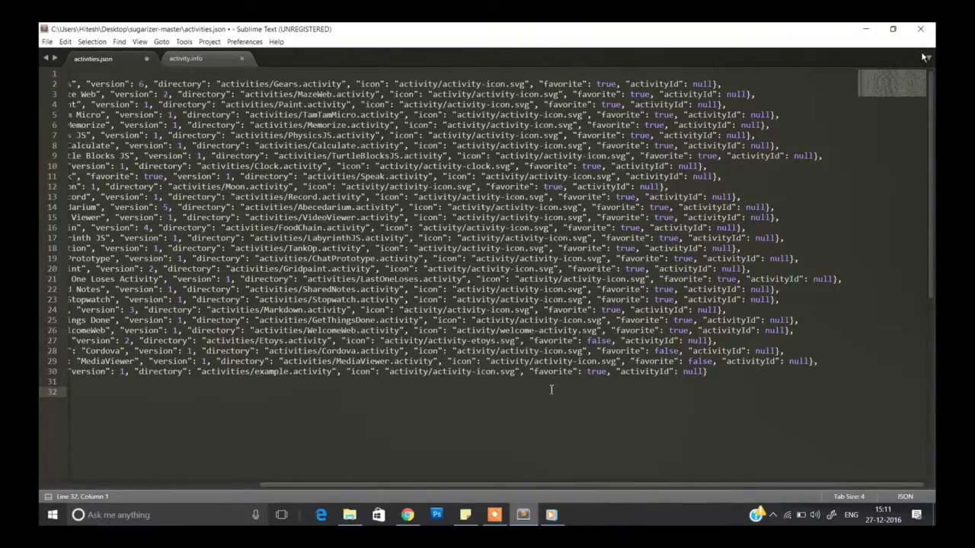
{"action": "scroll", "coordinate": [551, 389], "scroll_direction": "left", "scroll_amount": 6}
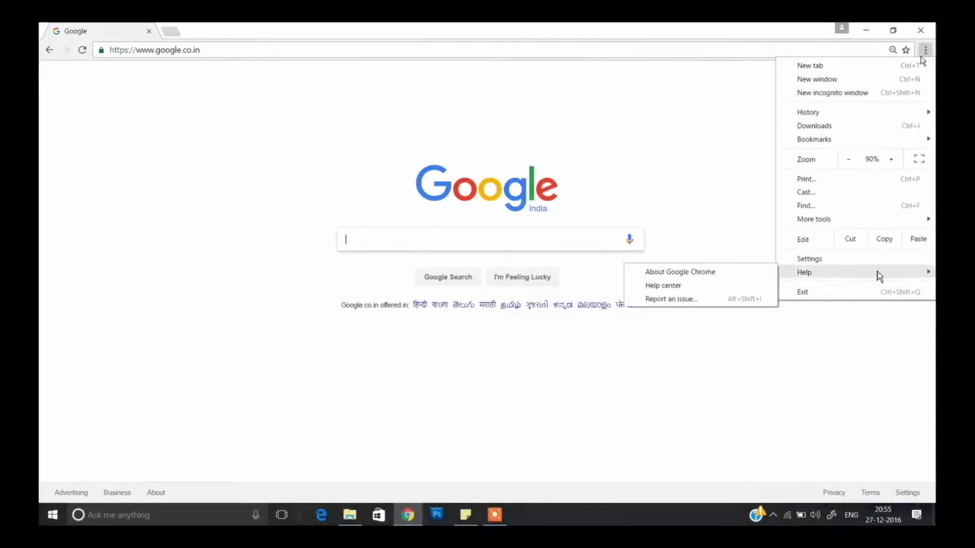
Open Chrome's extensions page and turn on Developer mode
{"action": "mouse_move", "coordinate": [857, 226]}
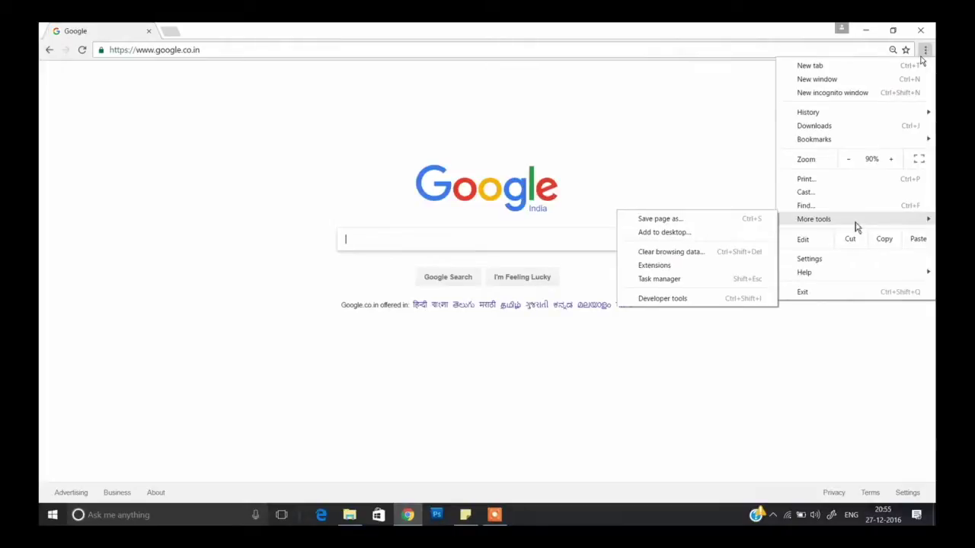
{"action": "left_click", "coordinate": [727, 268]}
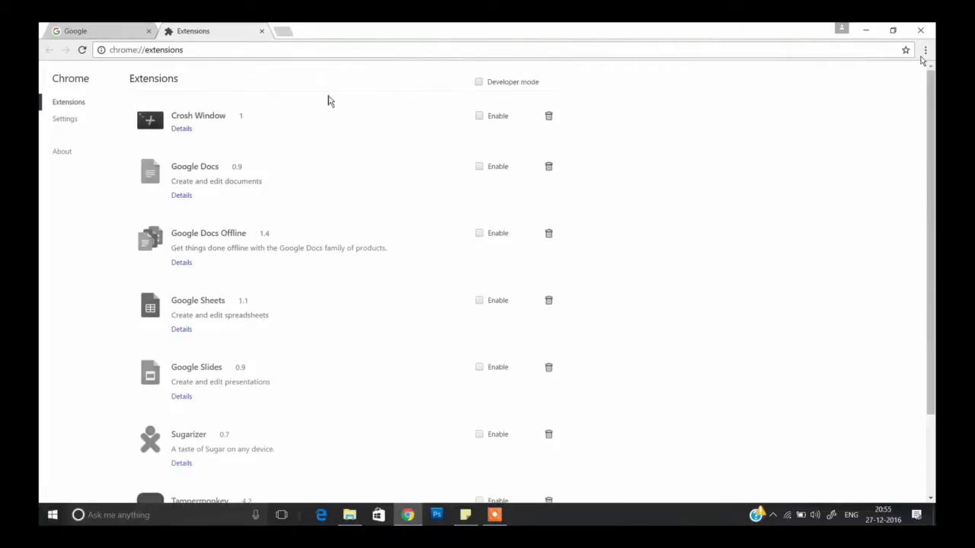
{"action": "left_click", "coordinate": [482, 85]}
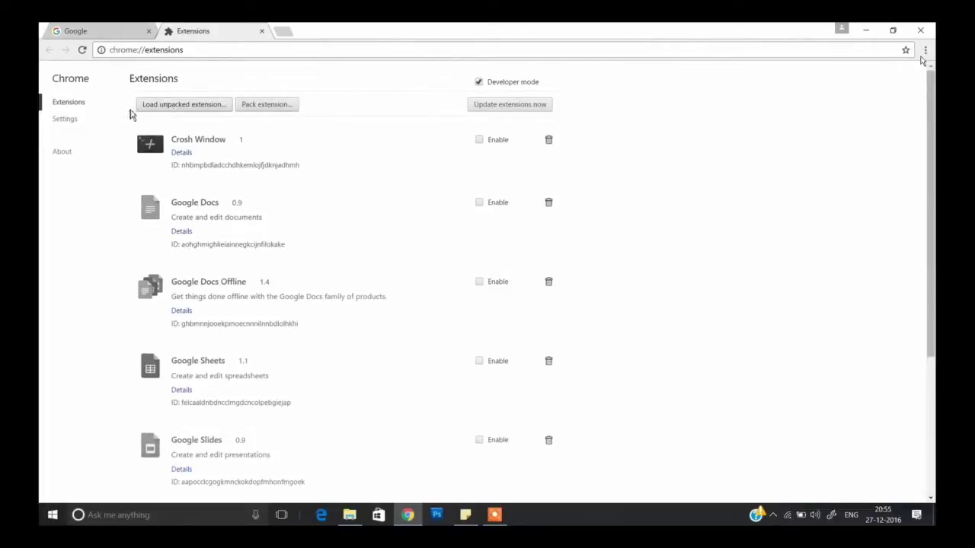
Load the Desktop's sugarizer-master folder as an unpacked extension, adding Sugarizer 0.8
{"action": "left_click", "coordinate": [203, 106]}
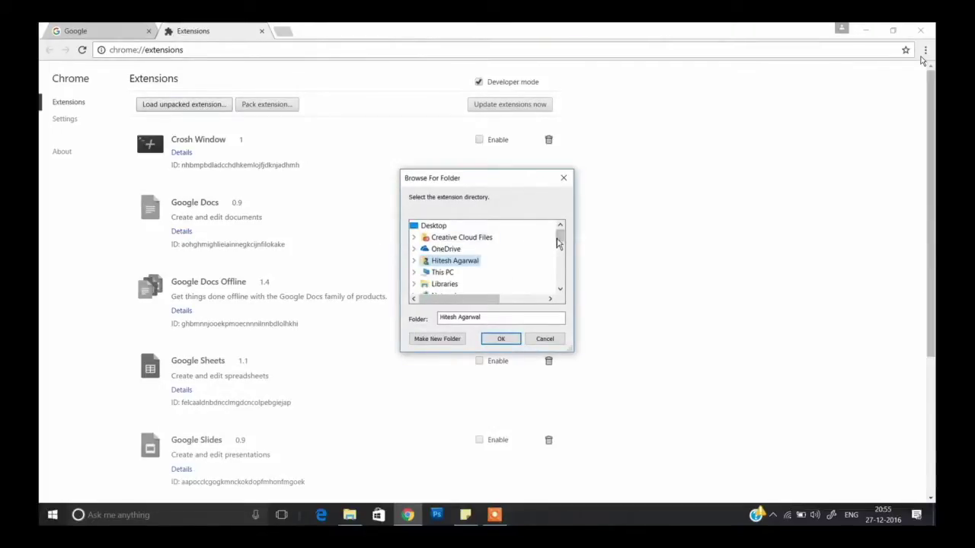
{"action": "left_click_drag", "start_coordinate": [560, 242], "coordinate": [563, 286]}
{"action": "double_click", "coordinate": [479, 261]}
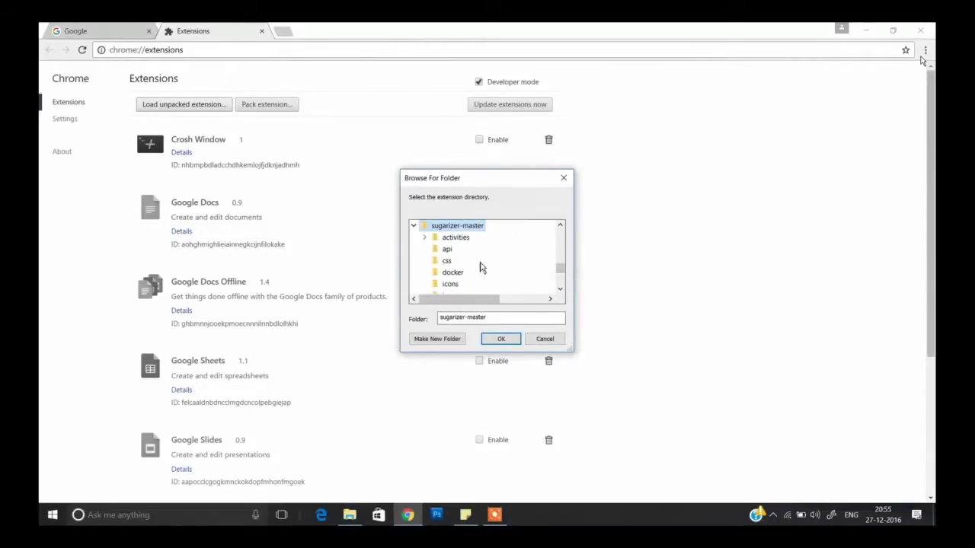
{"action": "left_click", "coordinate": [500, 340]}
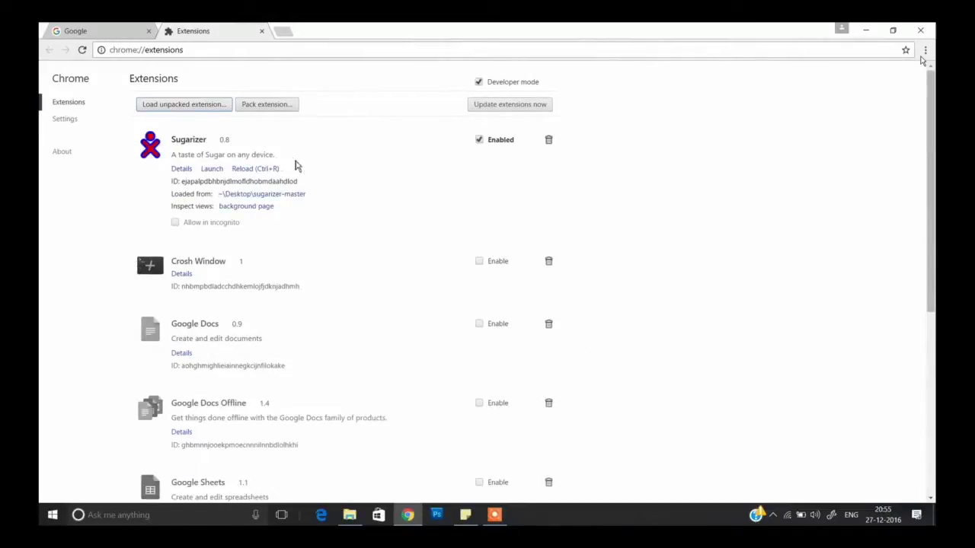
Launch Sugarizer and complete first-time setup with a user name and colour
{"action": "left_click", "coordinate": [210, 170]}
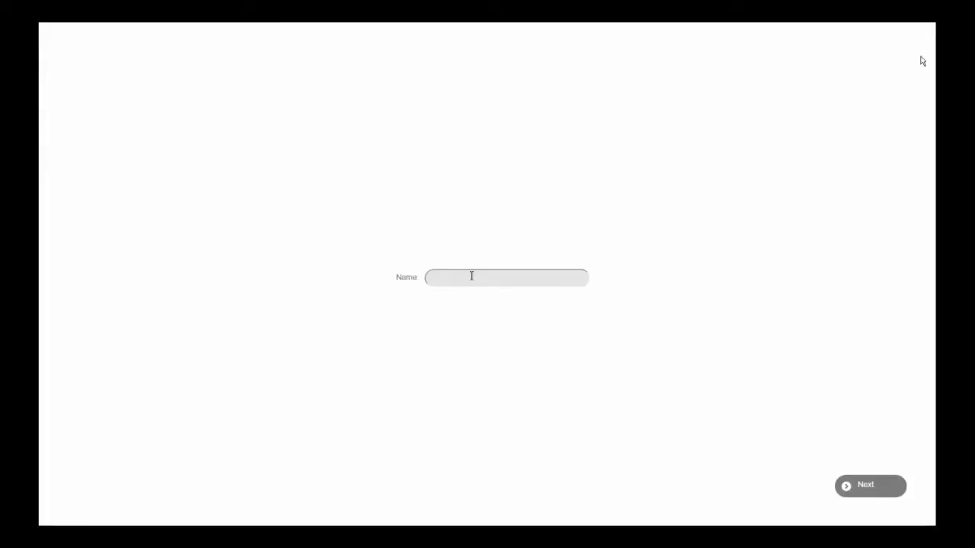
{"action": "type", "text": "xyz"}
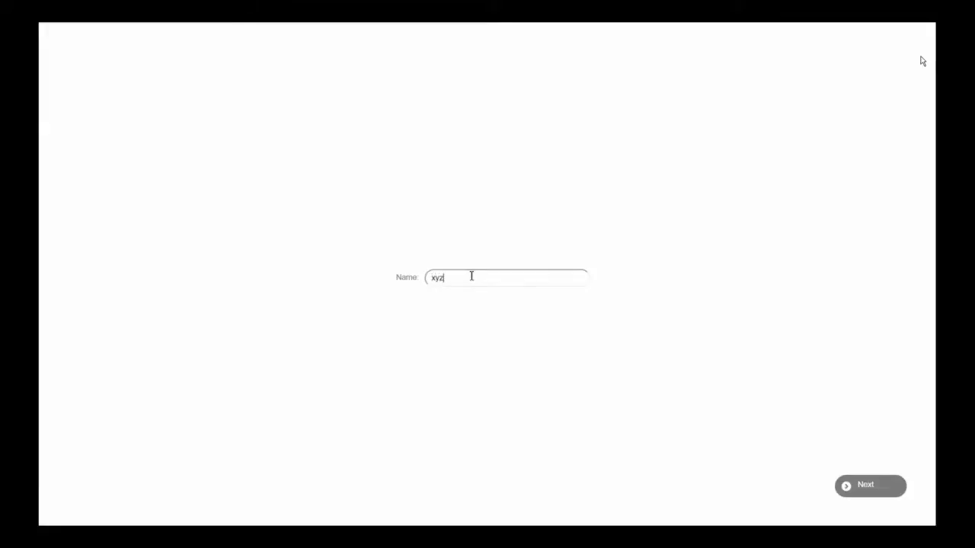
{"action": "key", "text": "Return"}
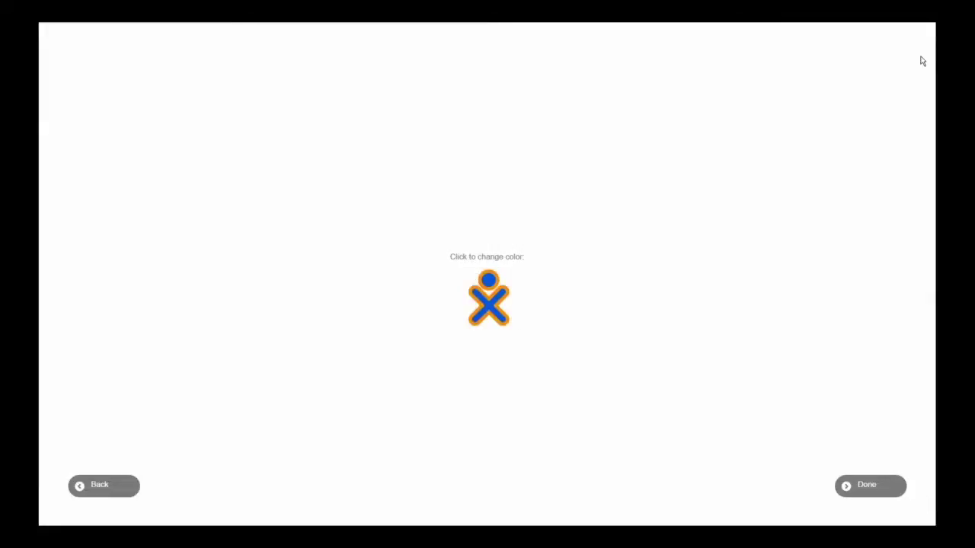
{"action": "left_click", "coordinate": [881, 491]}
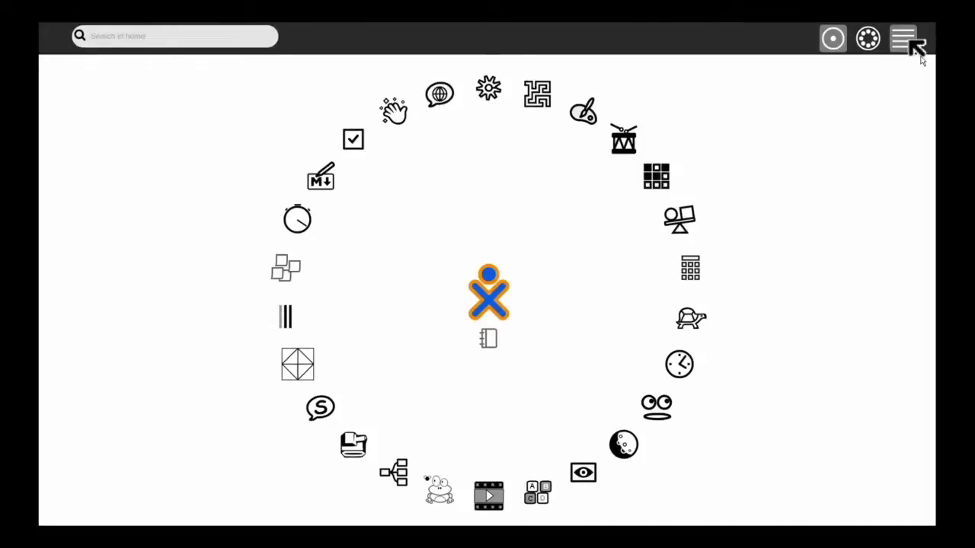
Switch the home view to the activity list and open the example activity at the bottom
{"action": "left_click", "coordinate": [903, 38]}
{"action": "scroll", "coordinate": [398, 292], "scroll_direction": "down", "scroll_amount": 10}
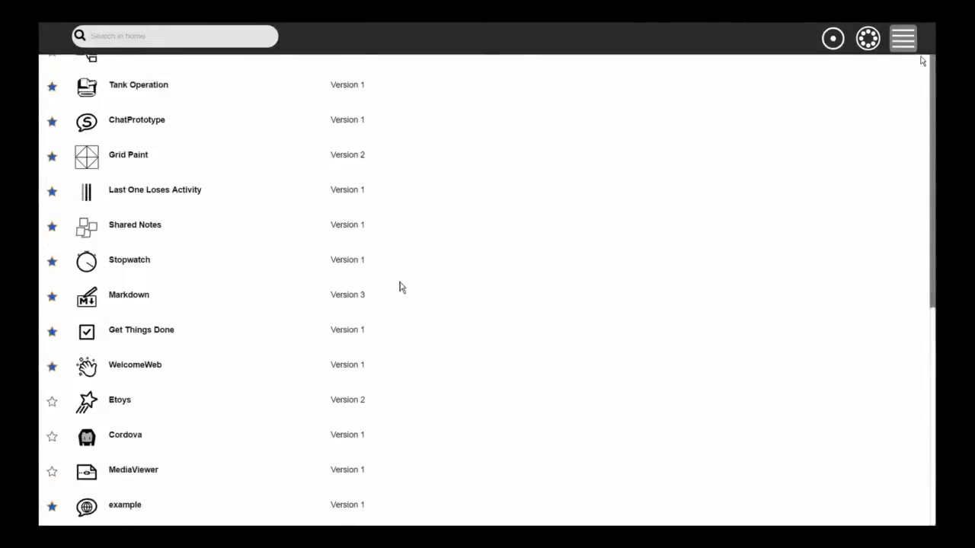
{"action": "left_click", "coordinate": [123, 509]}
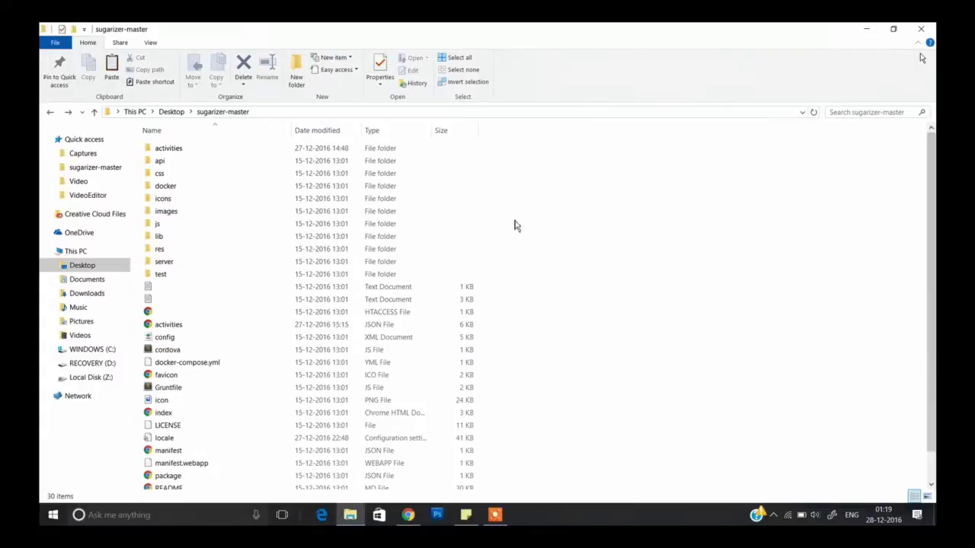
Browse lib > sugar-web > graphics > icons, checking emblems and actions, and preview the radio-active icon
{"action": "double_click", "coordinate": [248, 238]}
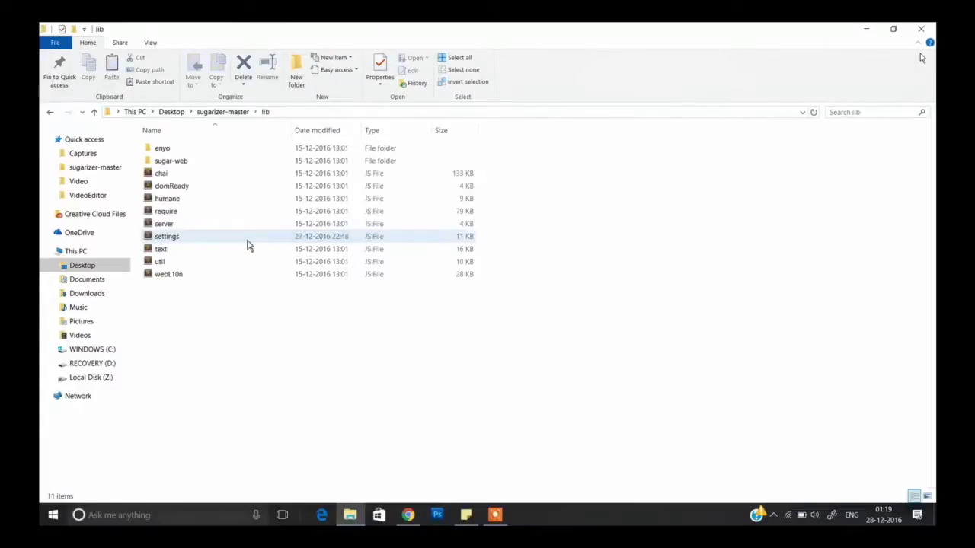
{"action": "double_click", "coordinate": [202, 162]}
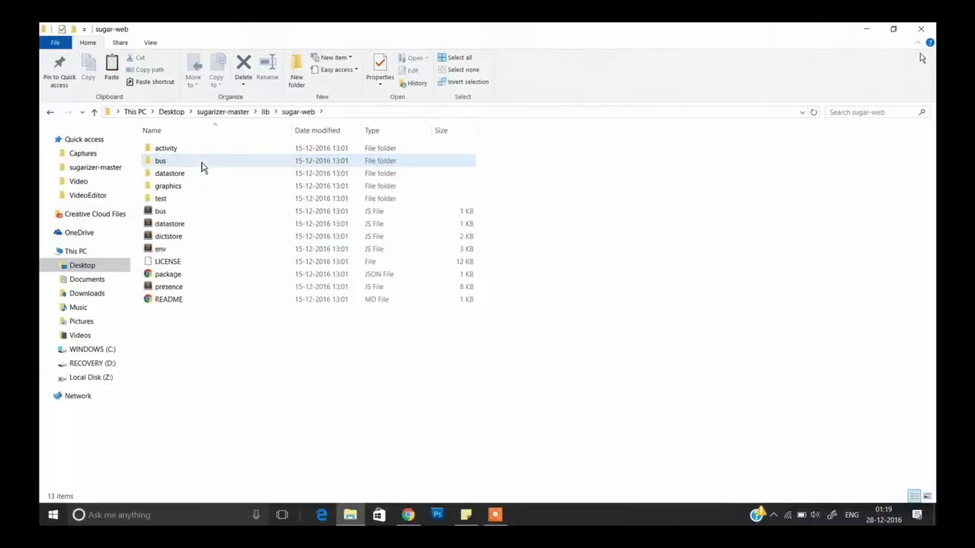
{"action": "double_click", "coordinate": [195, 191]}
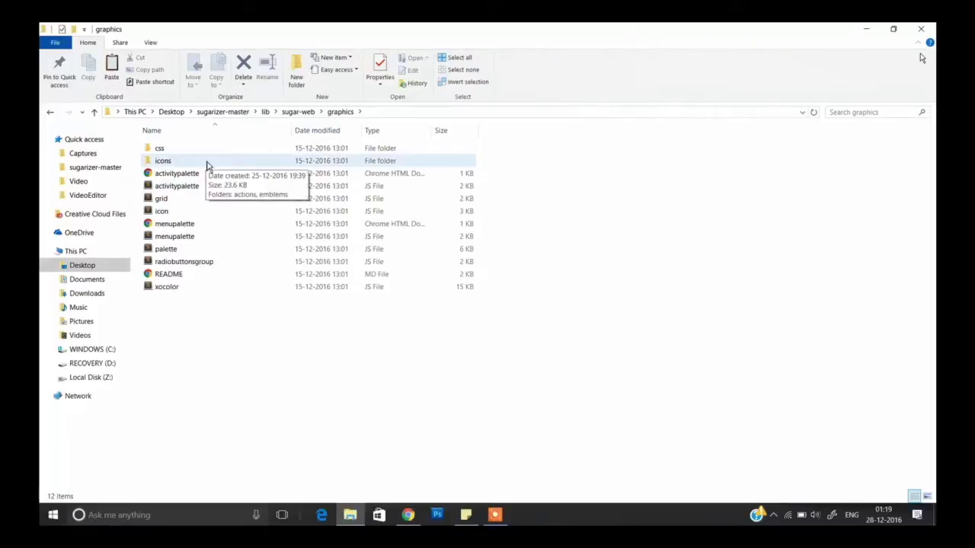
{"action": "double_click", "coordinate": [207, 163]}
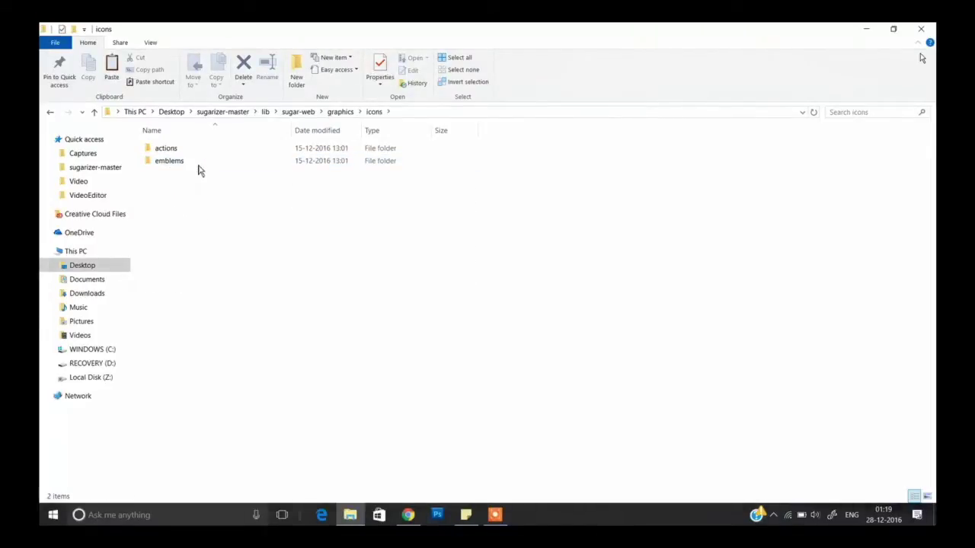
{"action": "double_click", "coordinate": [199, 162]}
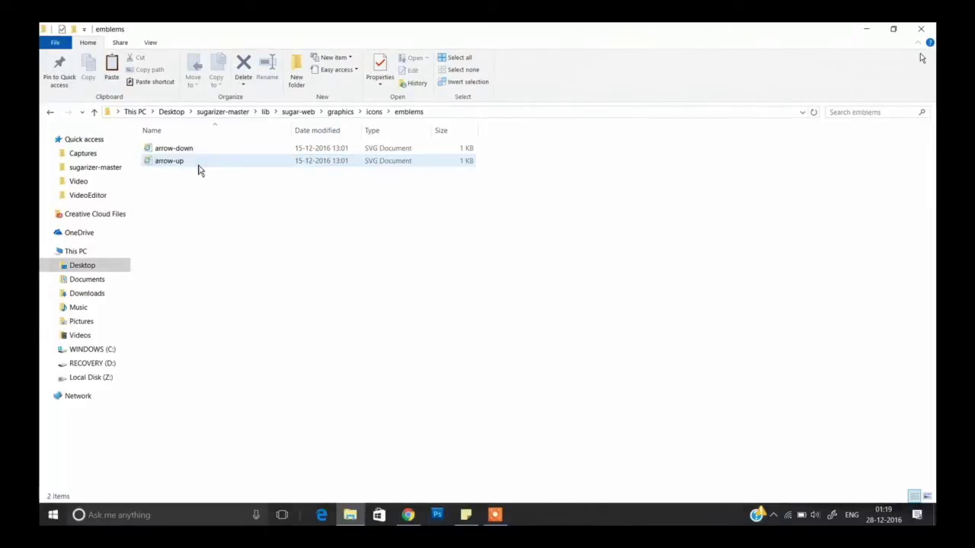
{"action": "left_click", "coordinate": [51, 113]}
{"action": "double_click", "coordinate": [169, 149]}
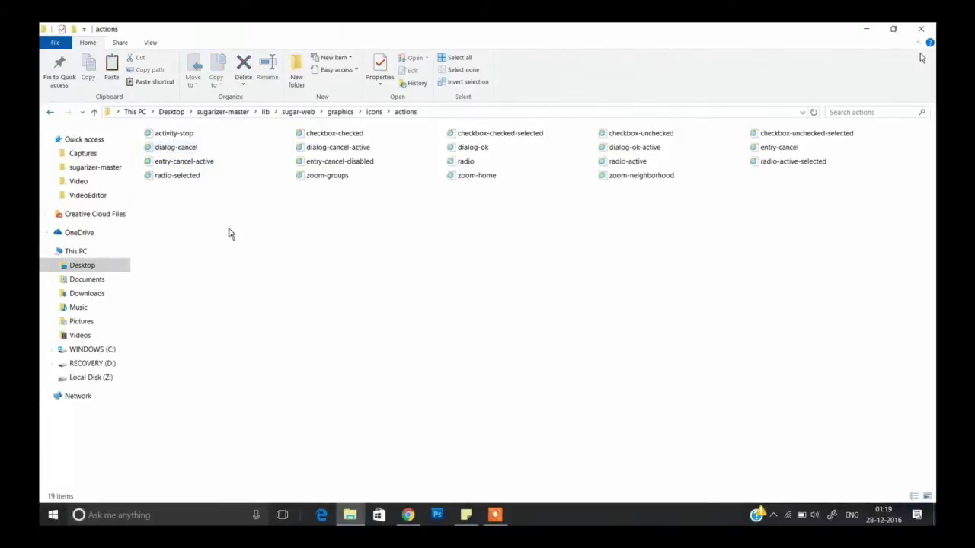
{"action": "double_click", "coordinate": [629, 164]}
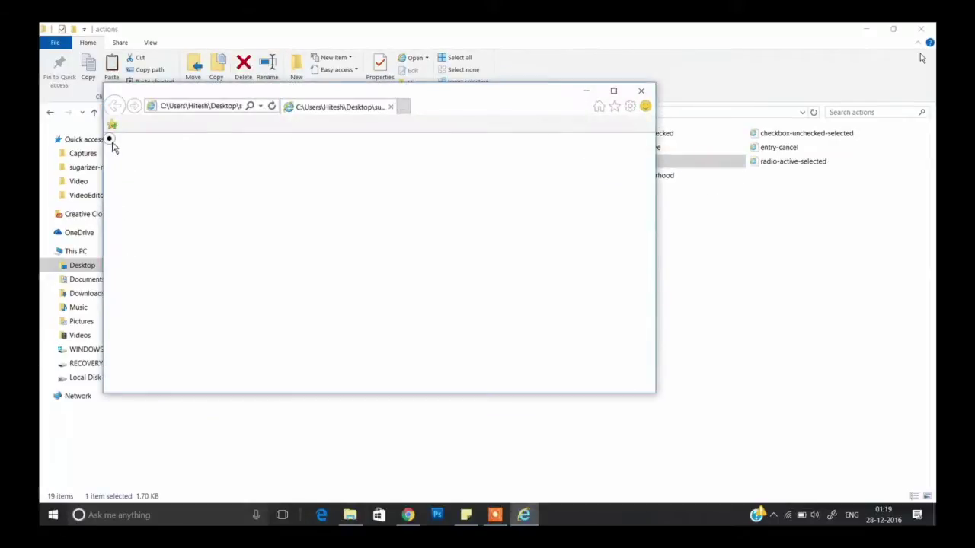
{"action": "left_click", "coordinate": [640, 92]}
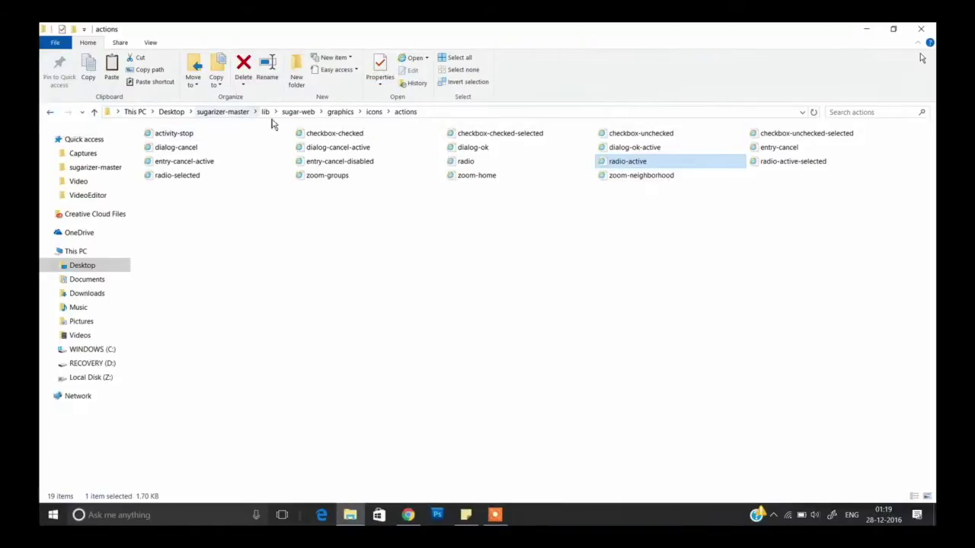
Go back to sugarizer-master and open activities > example.activity
{"action": "left_click", "coordinate": [239, 113]}
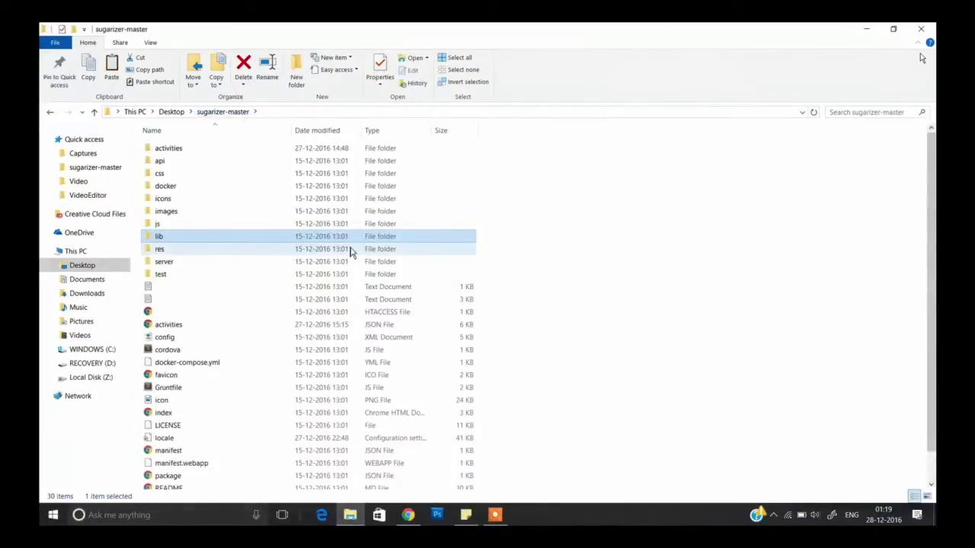
{"action": "double_click", "coordinate": [259, 152]}
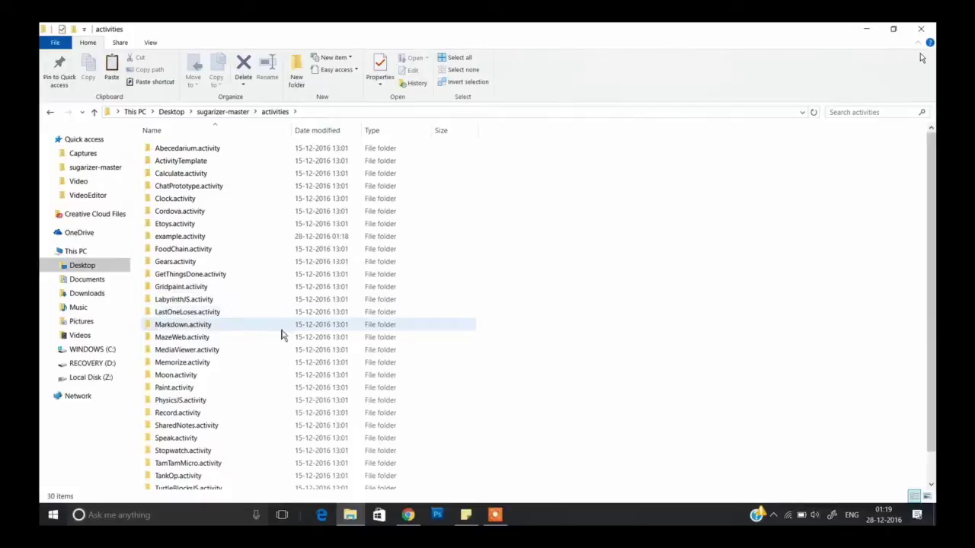
{"action": "double_click", "coordinate": [325, 240]}
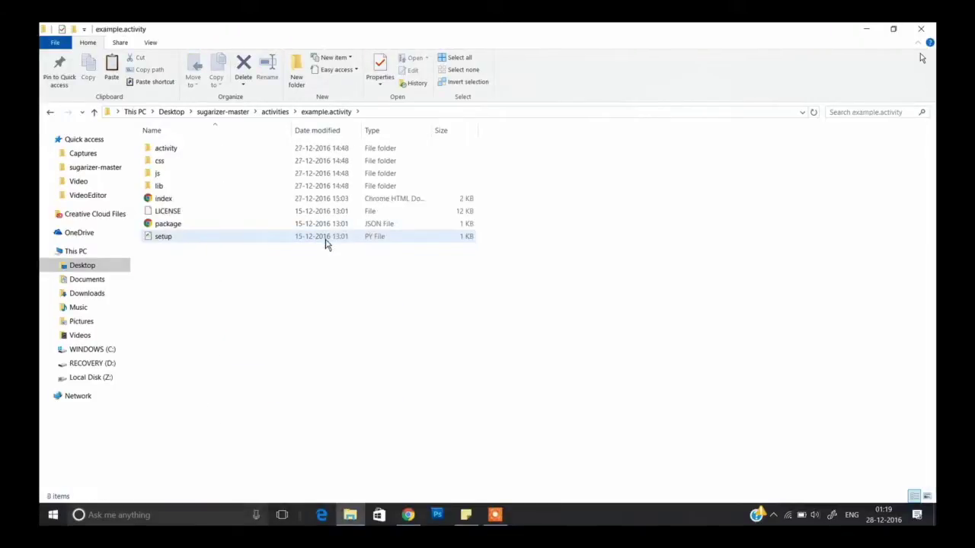
Create a new folder named 'icons' inside example.activity and open it
{"action": "right_click", "coordinate": [324, 282]}
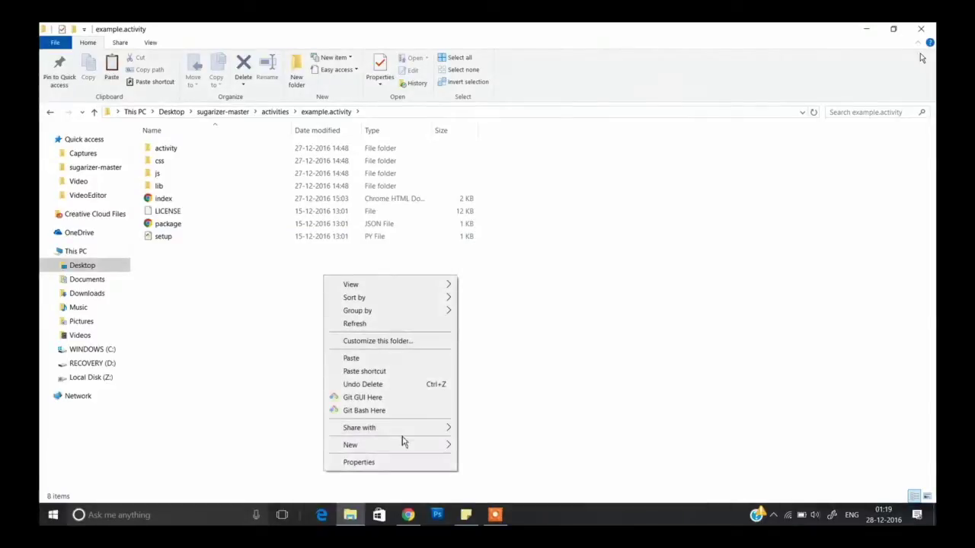
{"action": "mouse_move", "coordinate": [400, 446]}
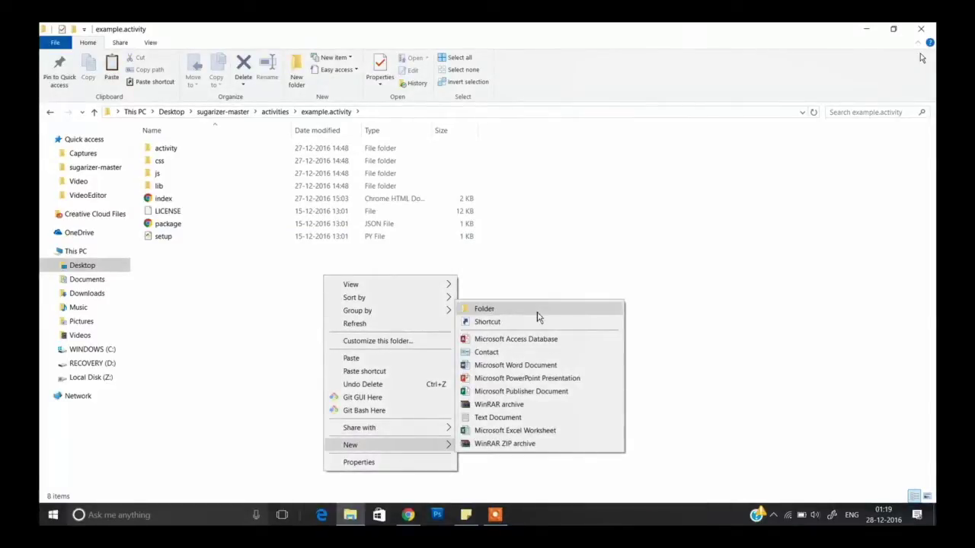
{"action": "left_click", "coordinate": [537, 314]}
{"action": "type", "text": "ico"}
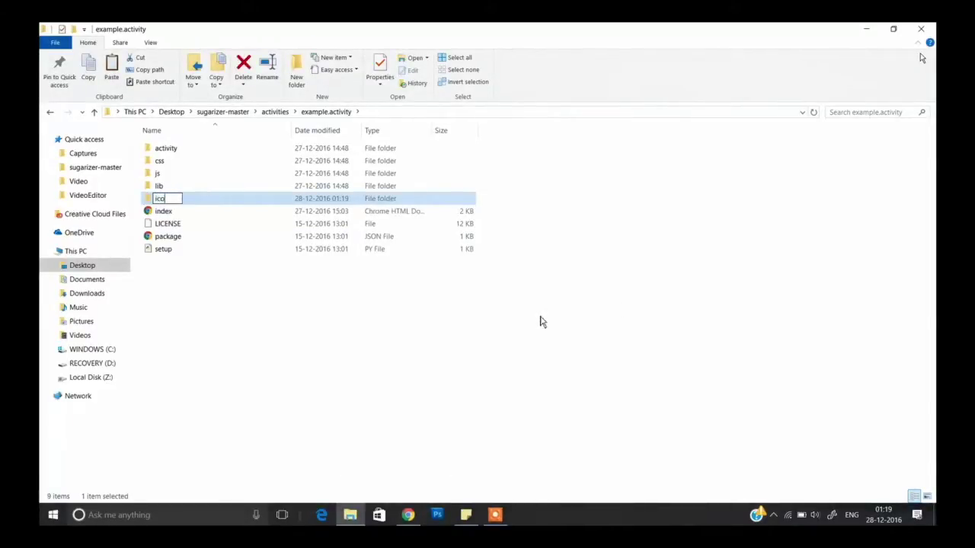
{"action": "type", "text": "ns"}
{"action": "left_click", "coordinate": [484, 264]}
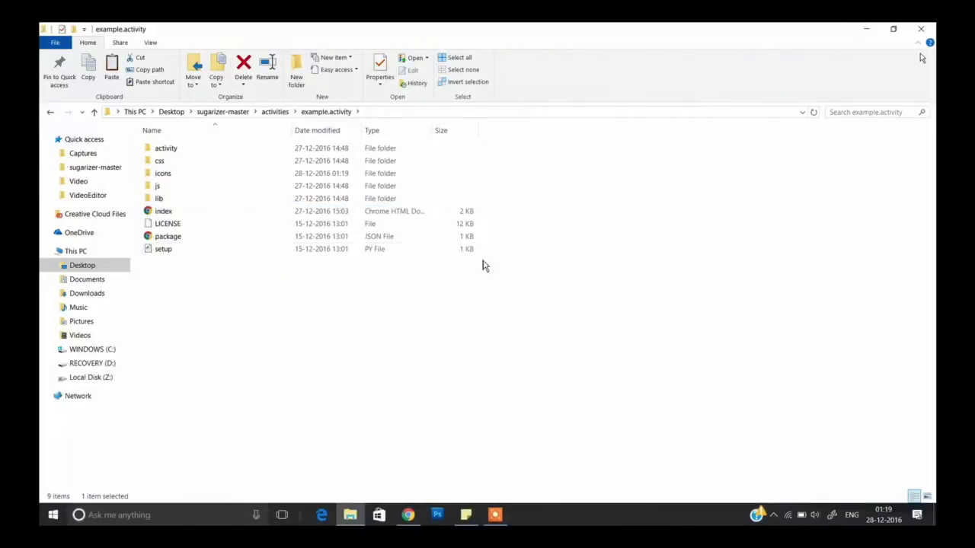
{"action": "left_click", "coordinate": [394, 180]}
{"action": "double_click", "coordinate": [394, 179]}
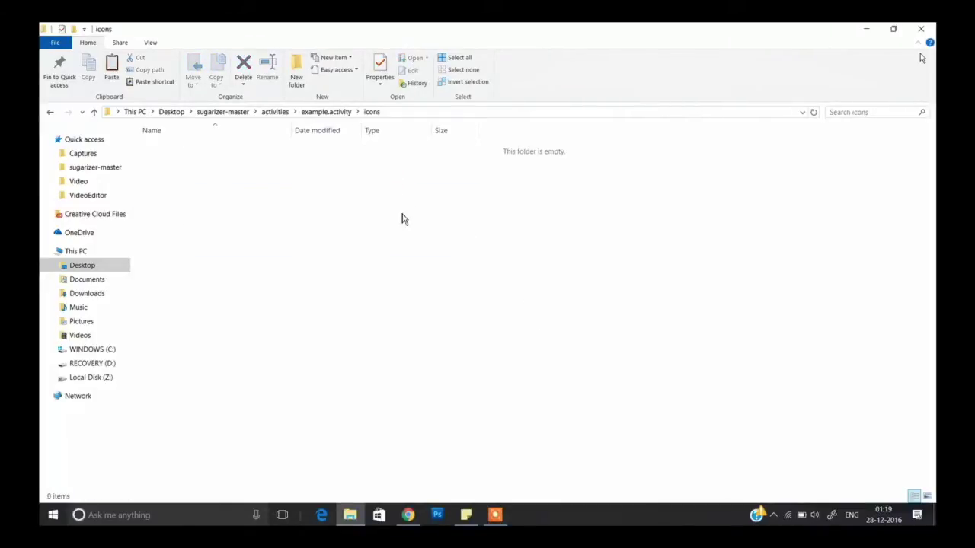